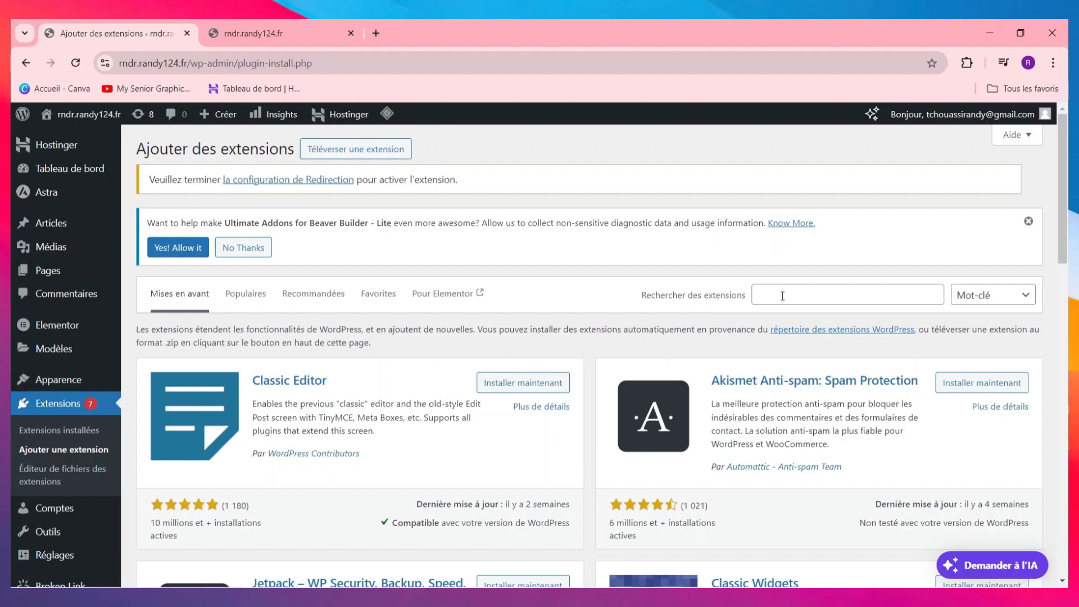
- Search the plugin directory for "wpform", then install and activate the WPForms plugin
left_click(780, 301)
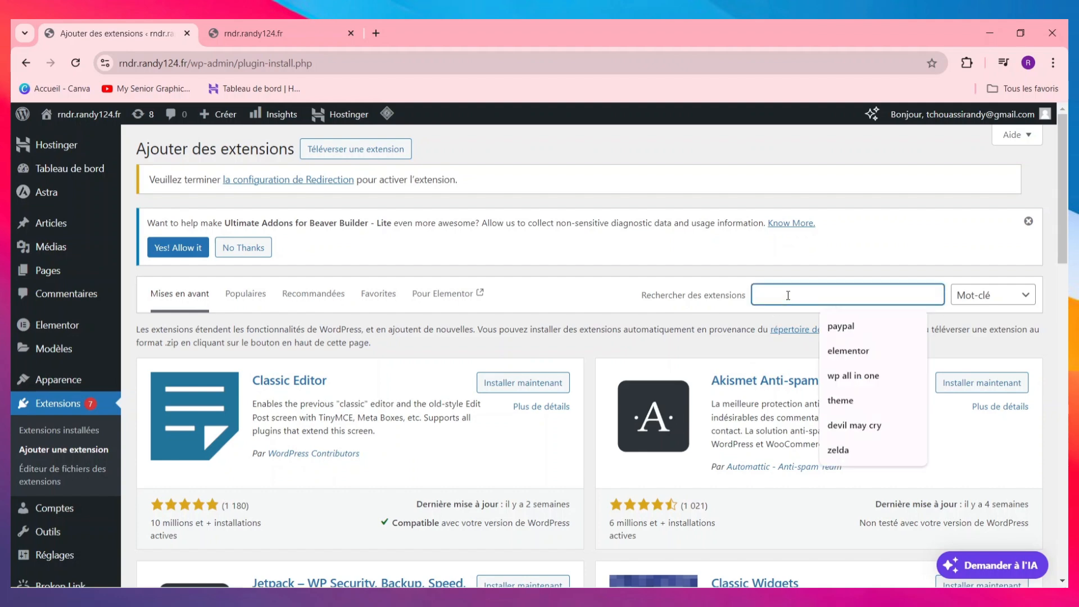
type("wpform")
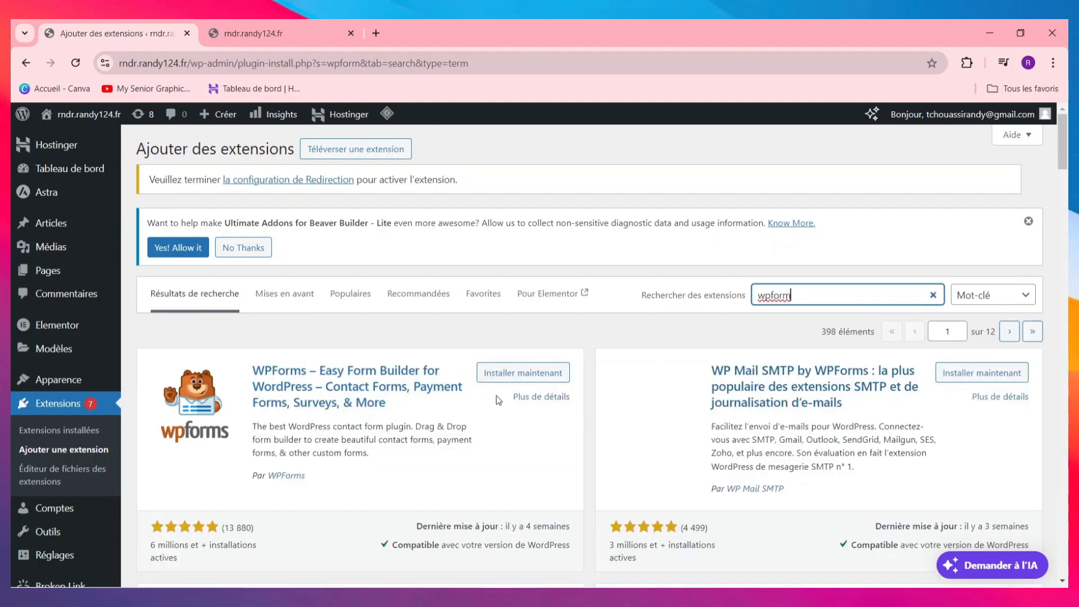
scroll(498, 400, "down", 1)
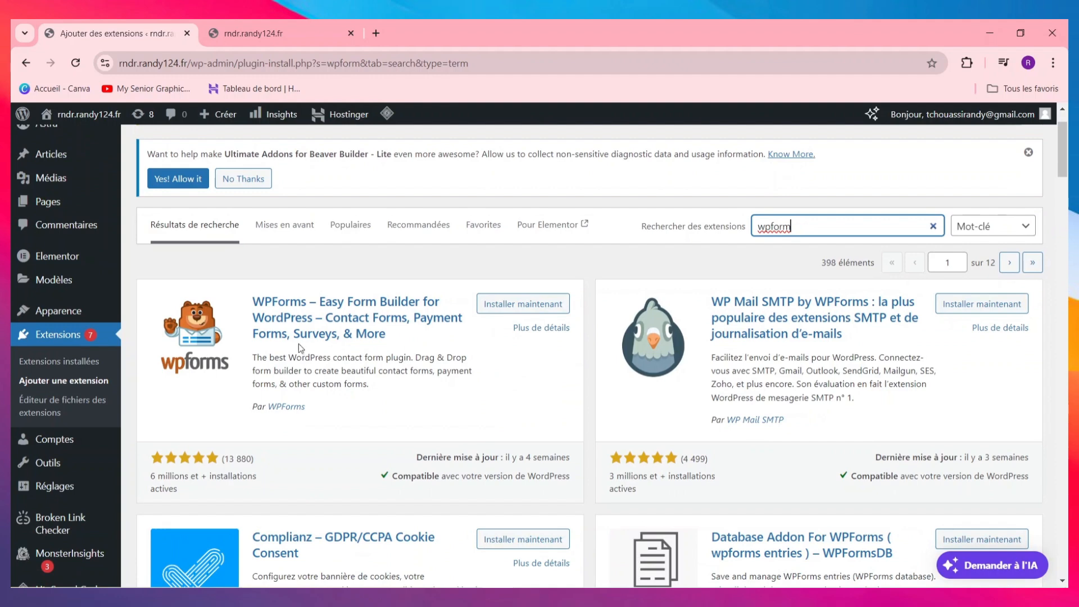
left_click(323, 331)
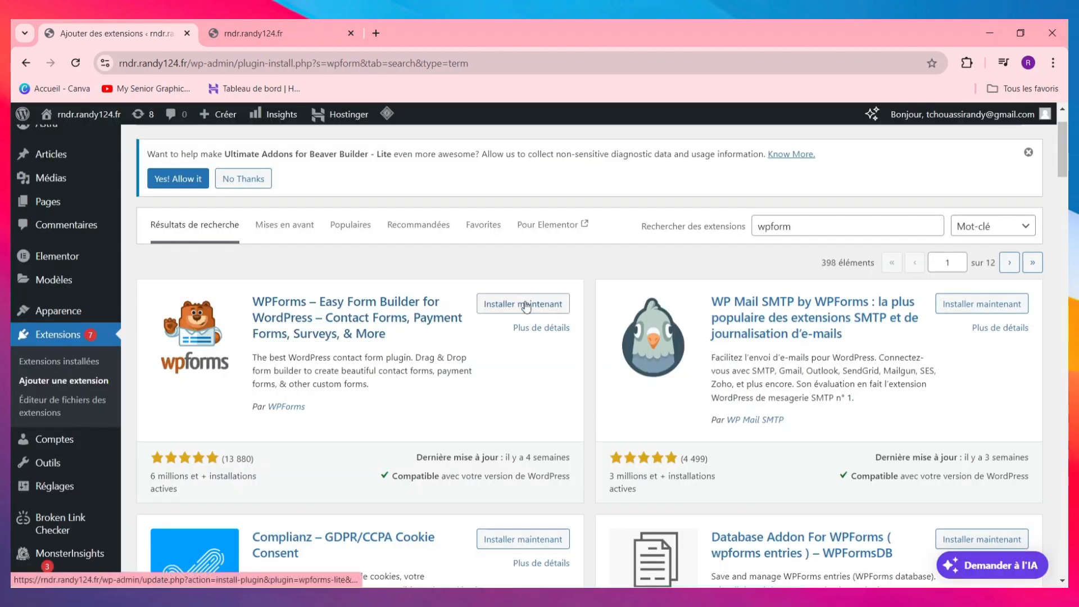
left_click(524, 305)
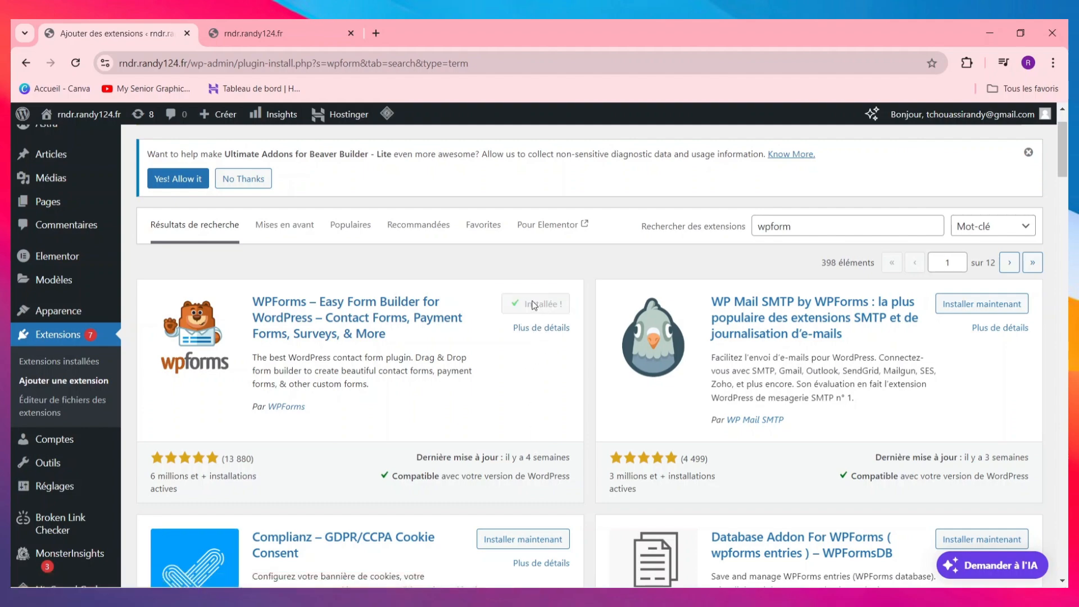
left_click(536, 304)
- Start a new form in WPForms and name it "formulaire dinscription"
scroll(352, 407, "down", 5)
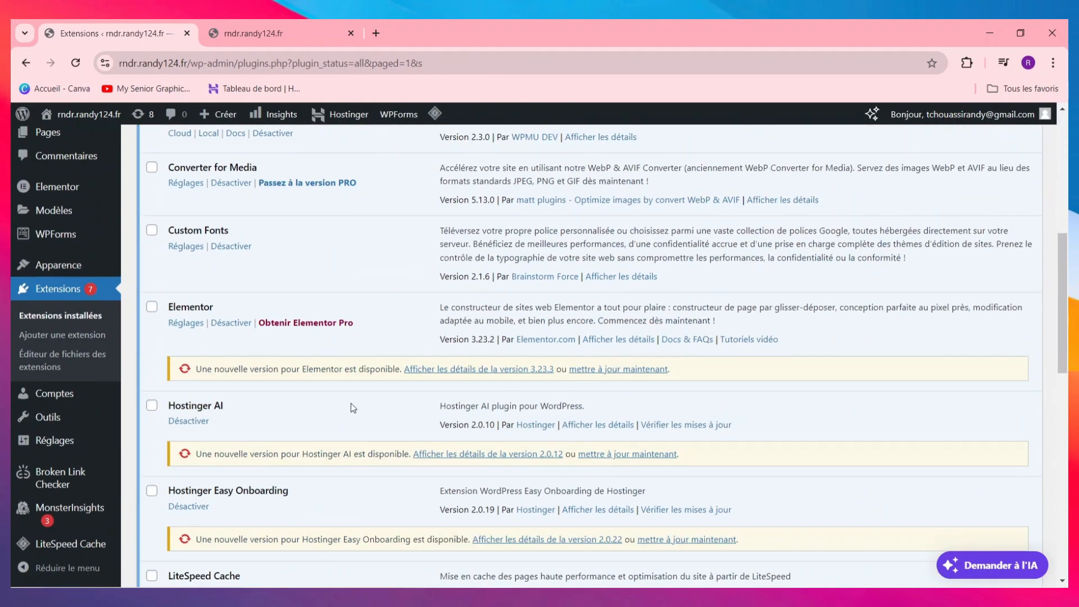
scroll(353, 408, "down", 10)
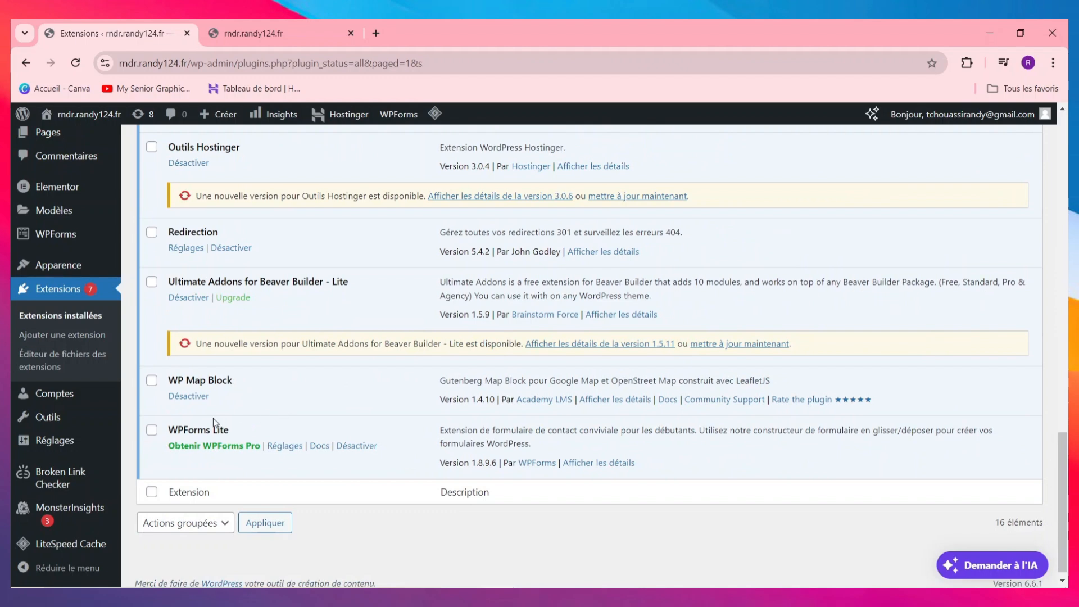
scroll(28, 450, "up", 6)
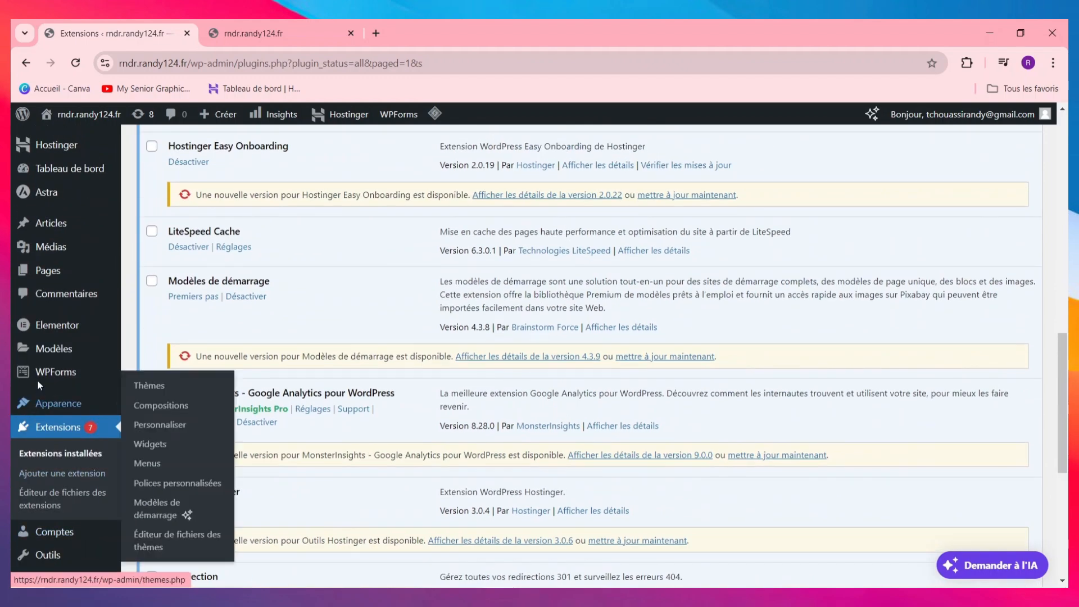
mouse_move(25, 388)
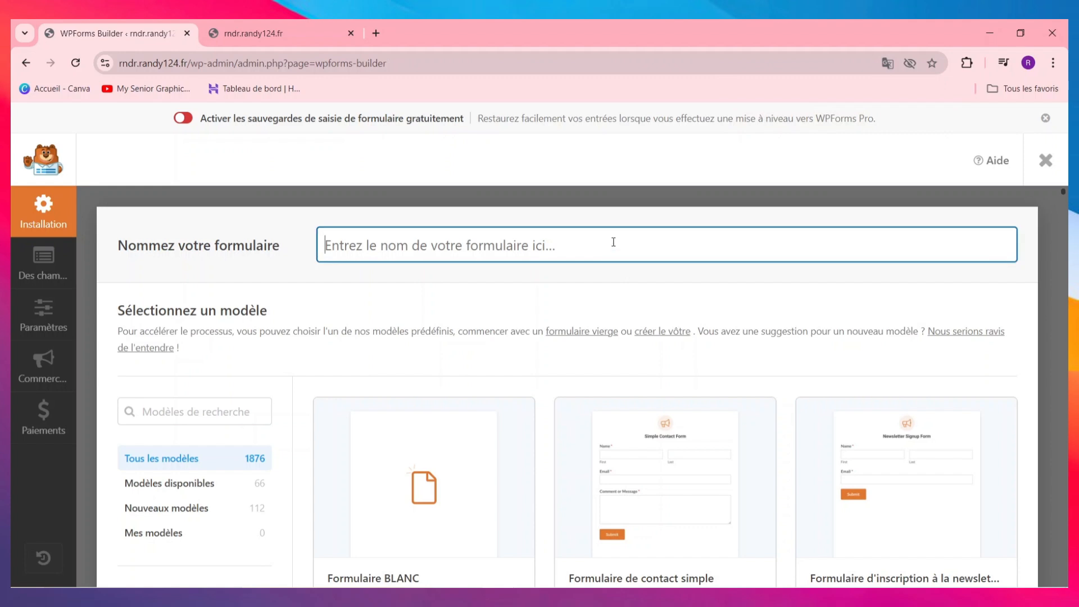
type("m")
key("BackSpace")
type("formulaire dinscription")
- Browse the form template gallery and its category list for a suitable starting template
scroll(543, 317, "down", 6)
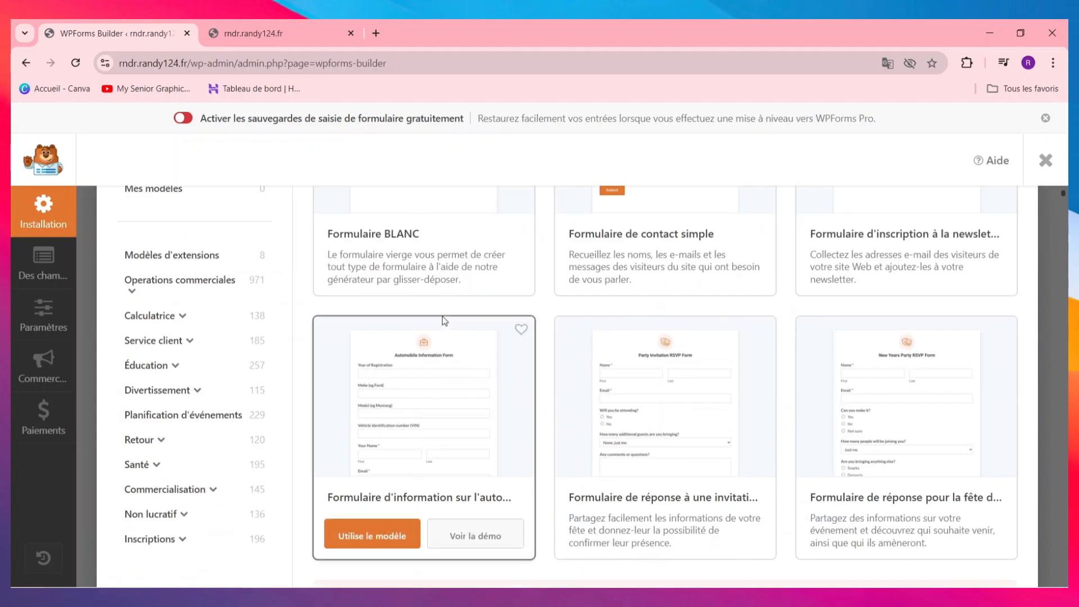
scroll(531, 299, "down", 4)
scroll(531, 299, "down", 10)
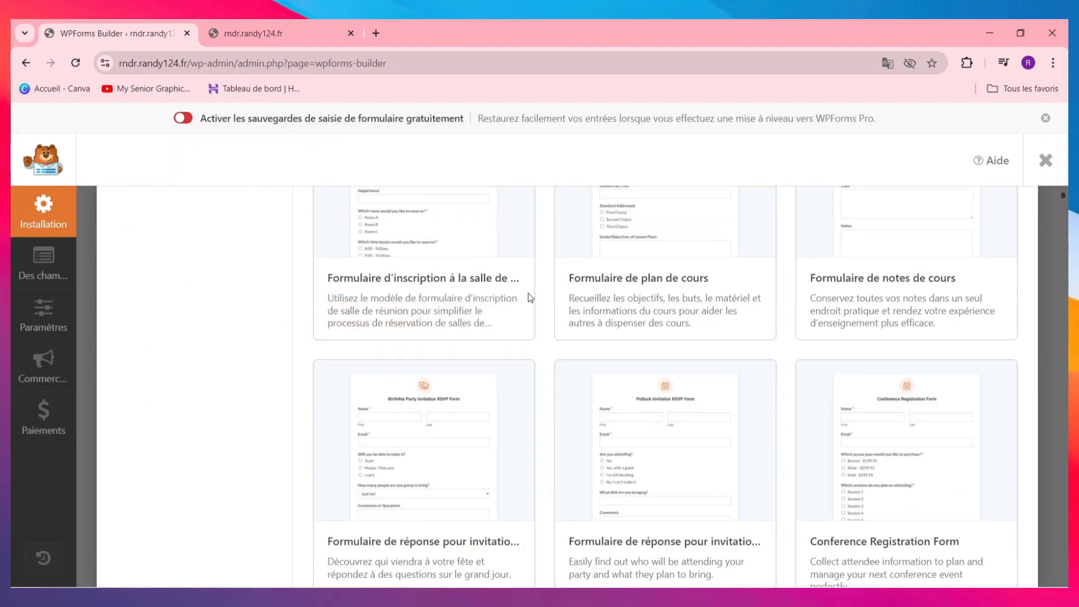
scroll(703, 312, "down", 3)
scroll(696, 324, "down", 3)
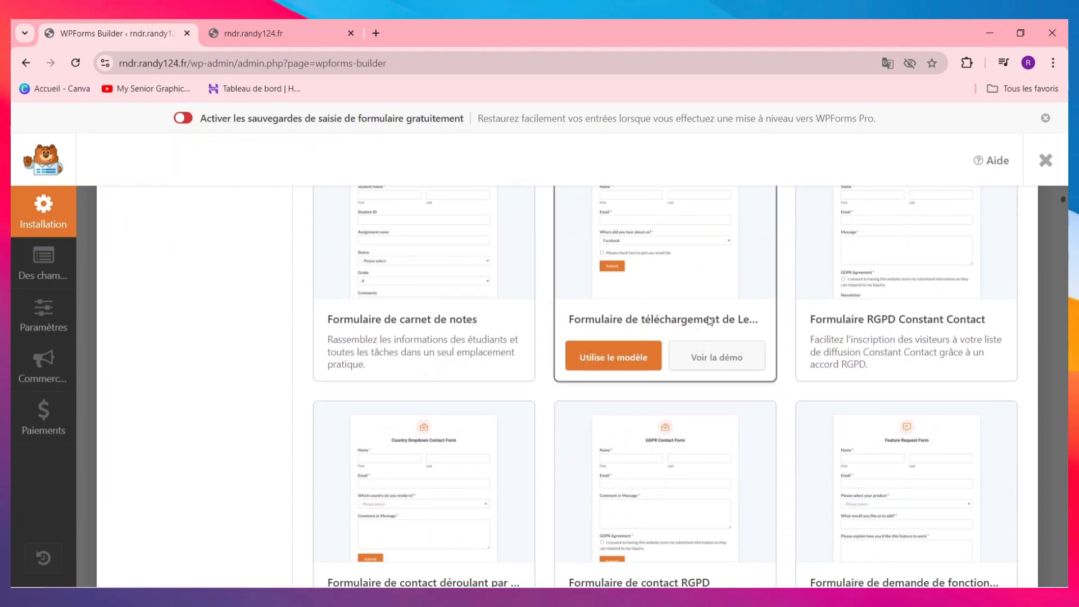
scroll(716, 326, "down", 4)
scroll(787, 359, "down", 3)
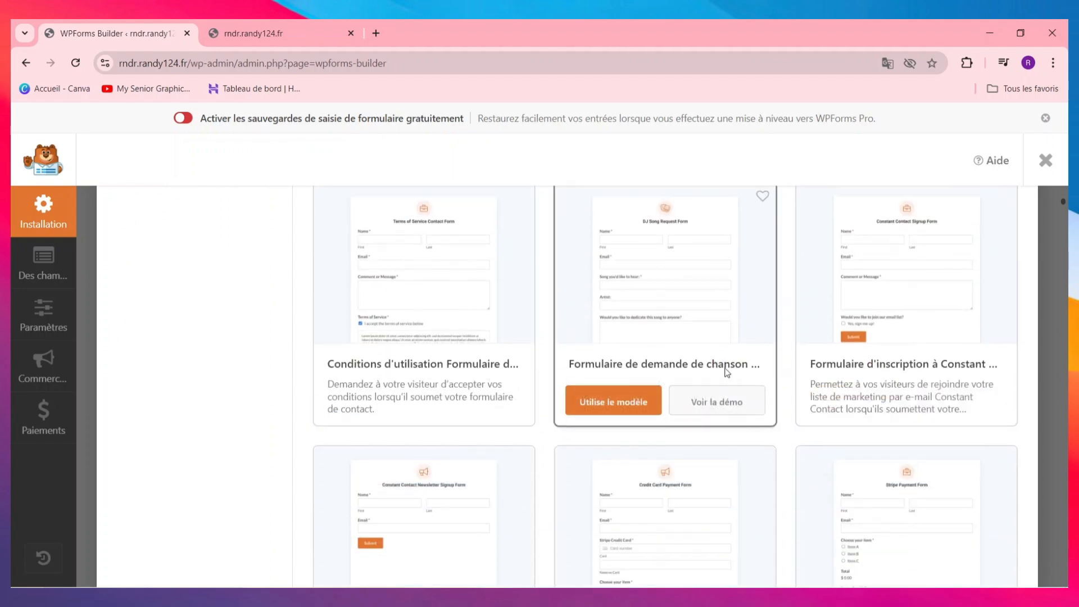
scroll(726, 372, "down", 5)
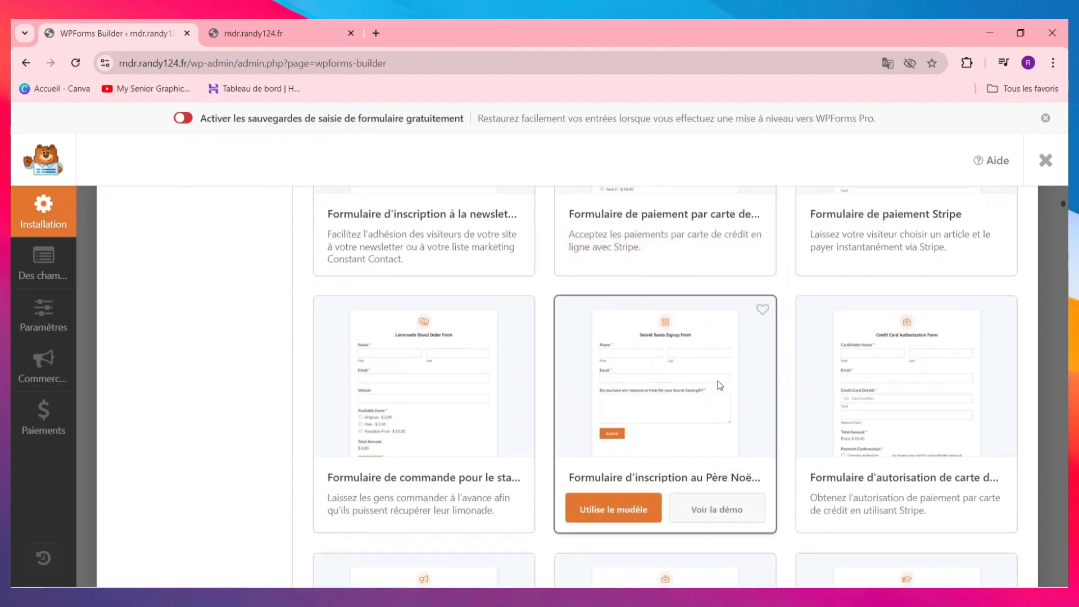
scroll(720, 386, "down", 5)
scroll(722, 389, "up", 16)
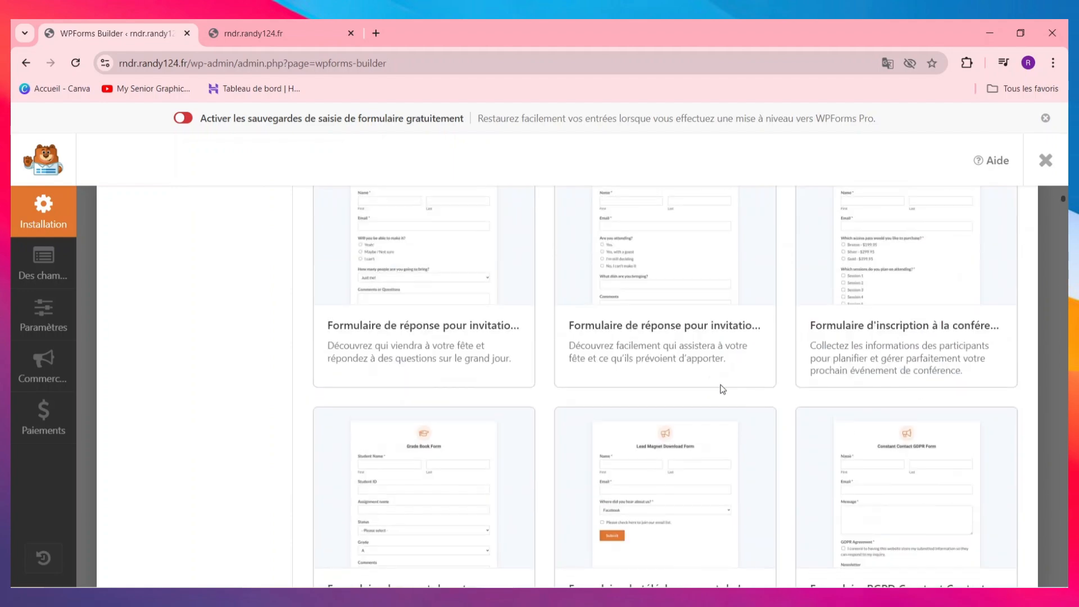
scroll(592, 390, "up", 15)
scroll(235, 449, "down", 3)
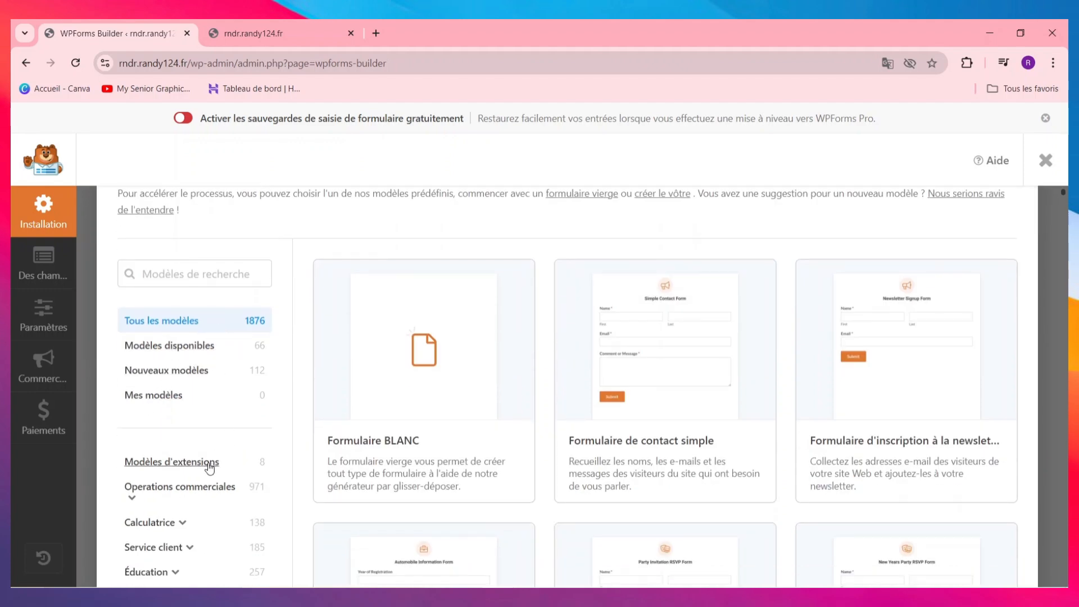
scroll(211, 478, "down", 3)
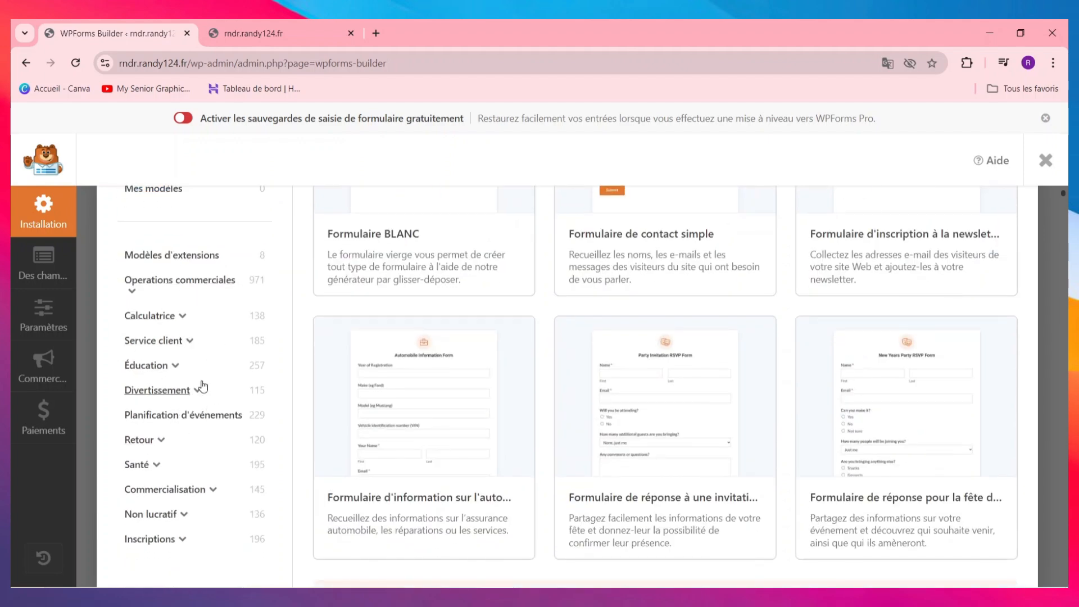
scroll(205, 393, "up", 5)
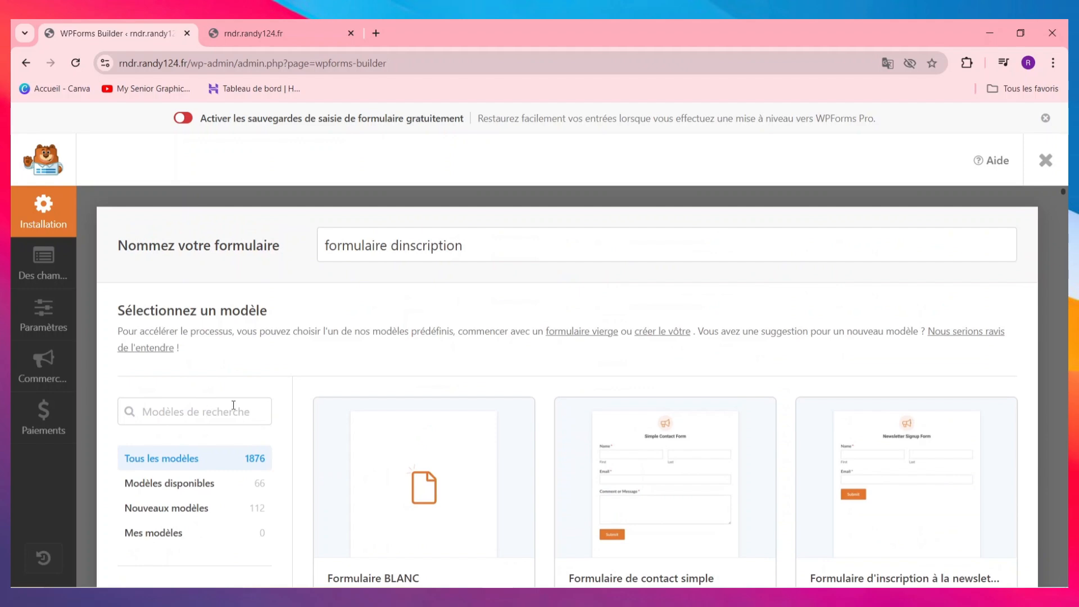
scroll(821, 448, "down", 5)
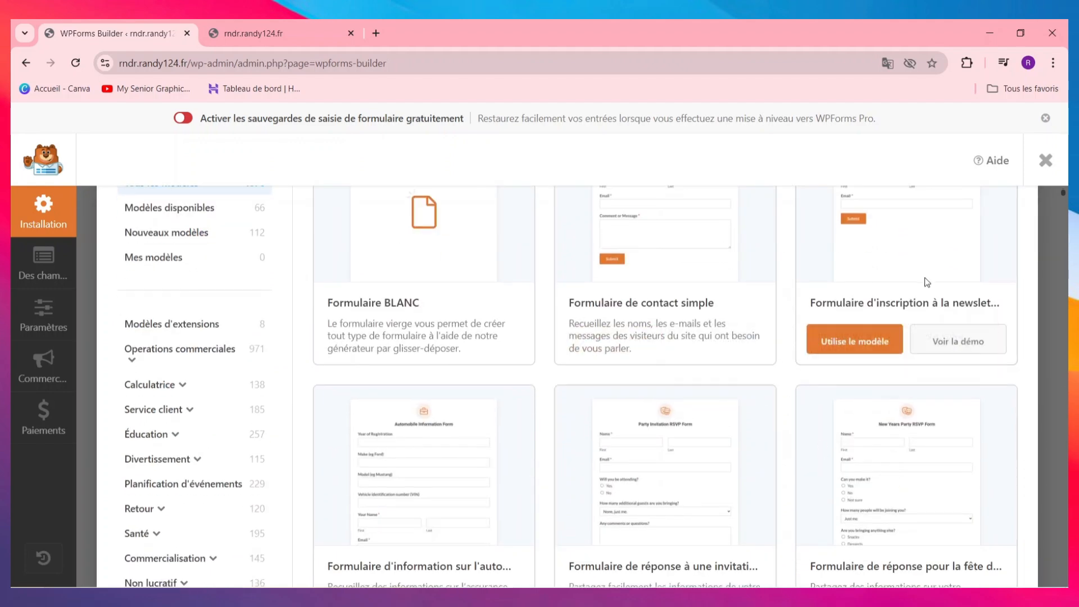
scroll(905, 315, "up", 1)
scroll(908, 313, "down", 2)
scroll(908, 313, "down", 1)
scroll(823, 366, "up", 6)
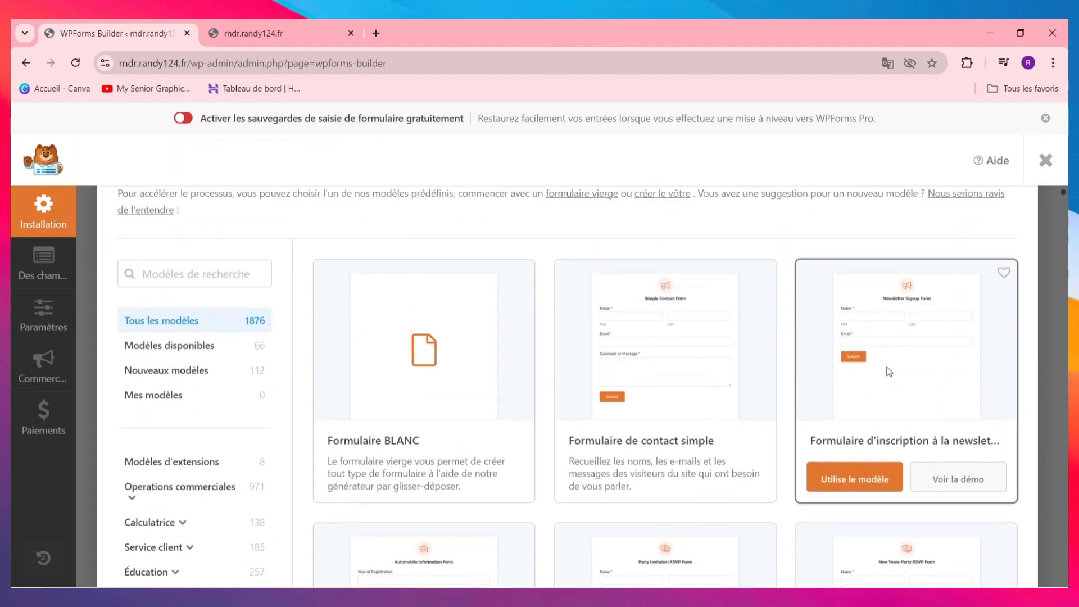
- Create the form from the automobile information template and look over its preset fields
scroll(889, 371, "down", 5)
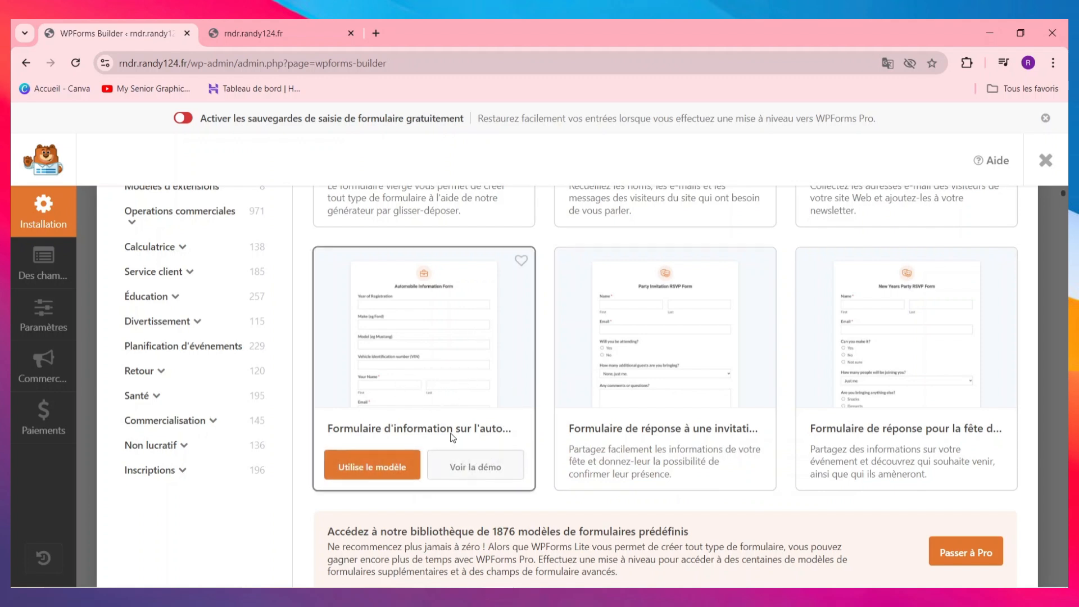
left_click(392, 476)
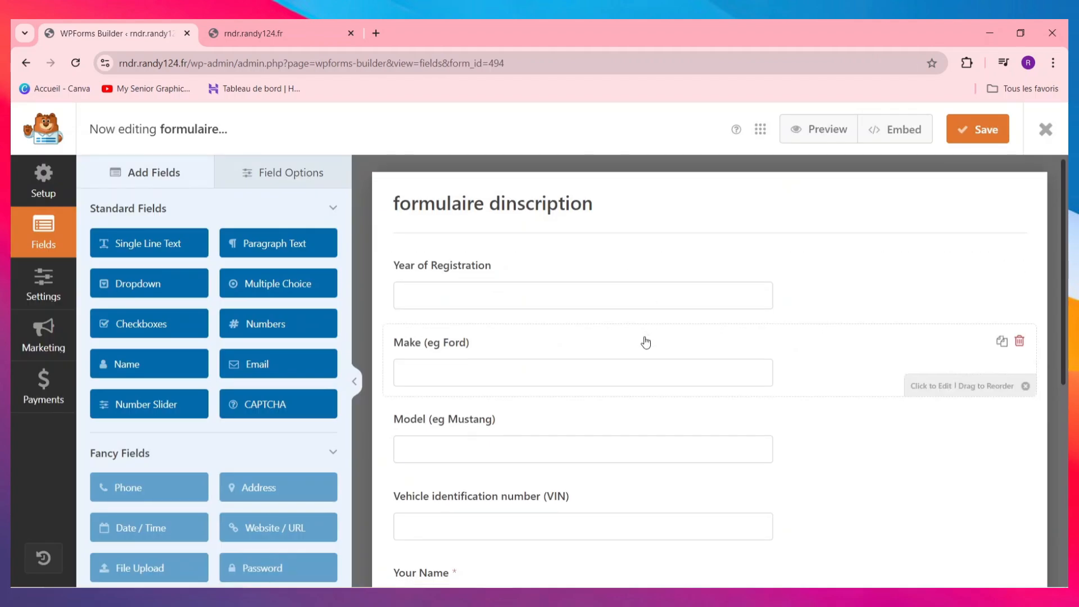
scroll(644, 342, "down", 4)
scroll(640, 346, "up", 4)
scroll(632, 340, "down", 6)
scroll(624, 335, "up", 6)
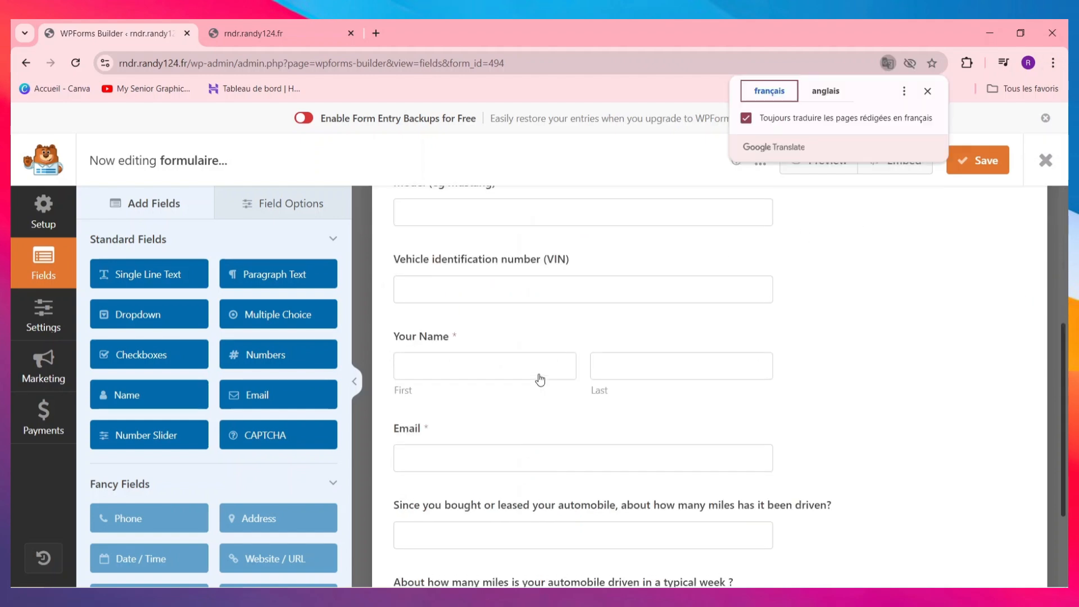
scroll(539, 379, "up", 5)
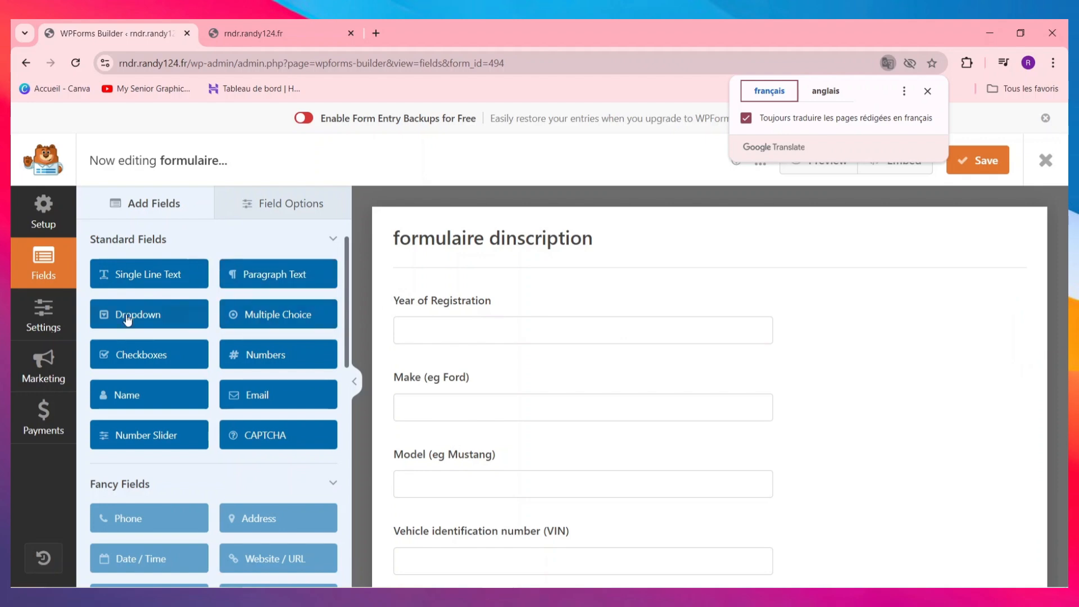
- Add a Dropdown field and a Checkboxes field directly below the Year of Registration field, and look through the other available field types
left_click_drag(122, 318, 495, 388)
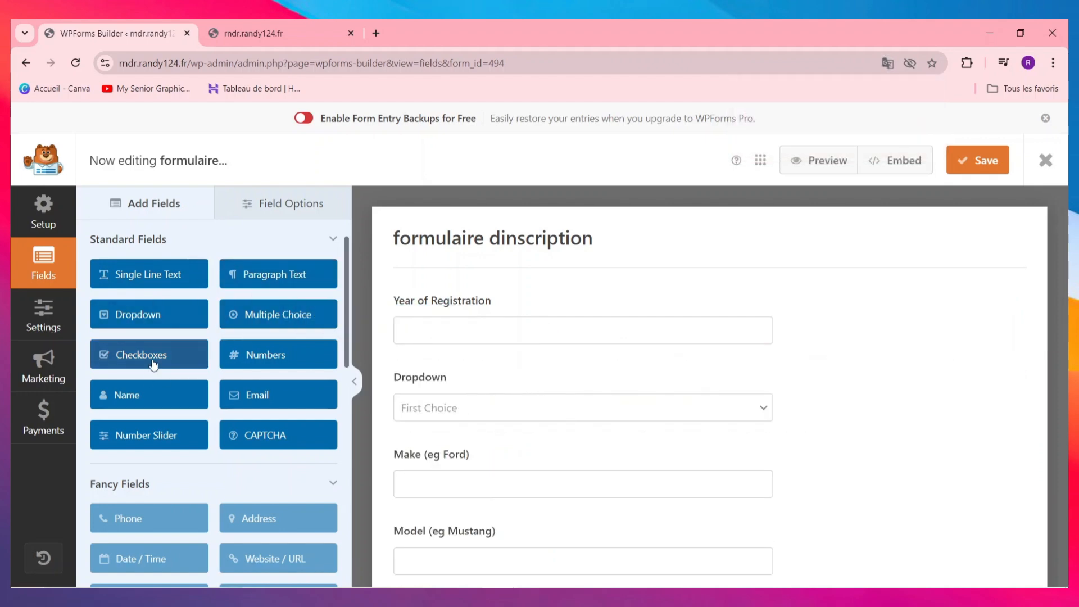
left_click_drag(153, 365, 515, 451)
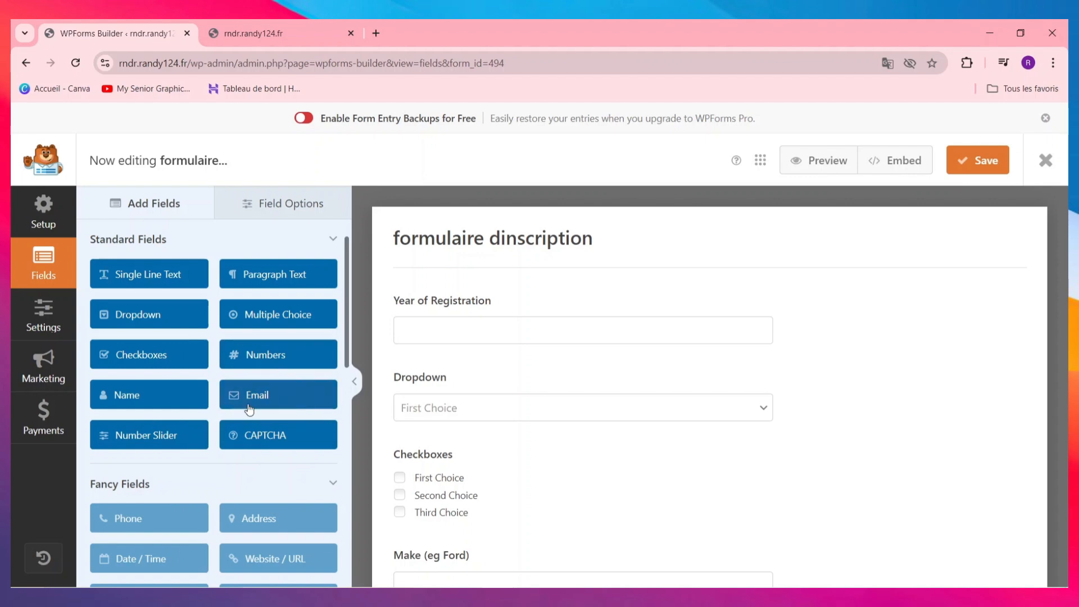
scroll(289, 413, "down", 10)
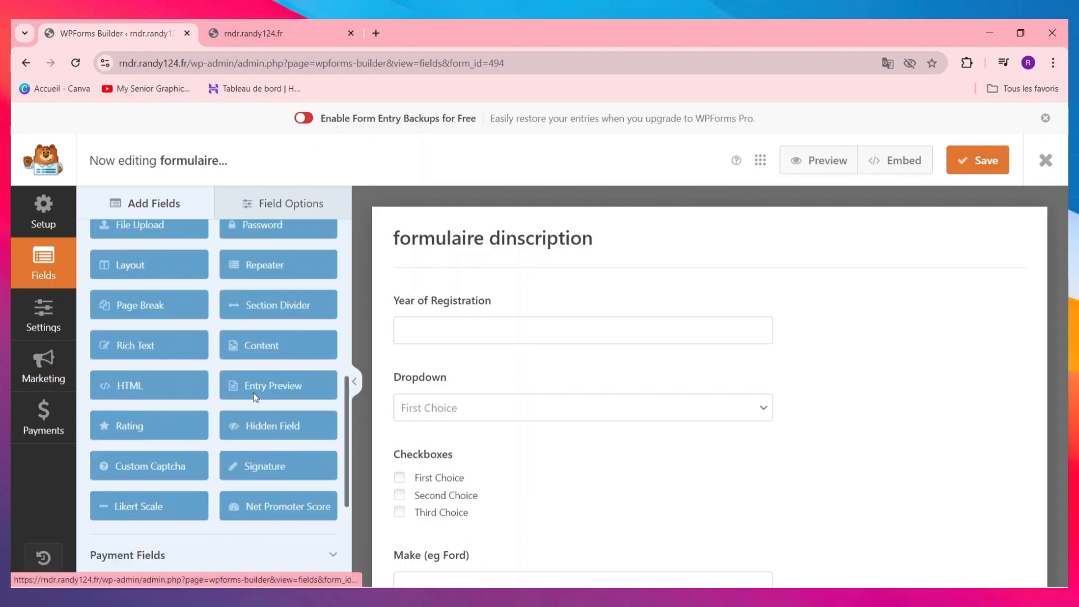
scroll(143, 382, "up", 10)
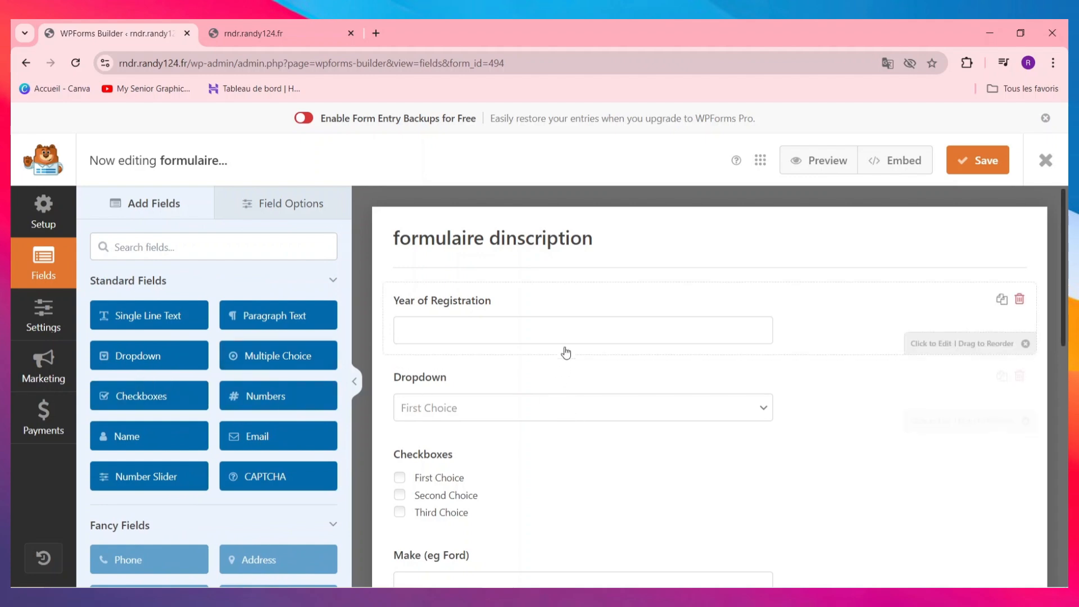
- Change the label of the Year of Registration field to "nom"
left_click(573, 321)
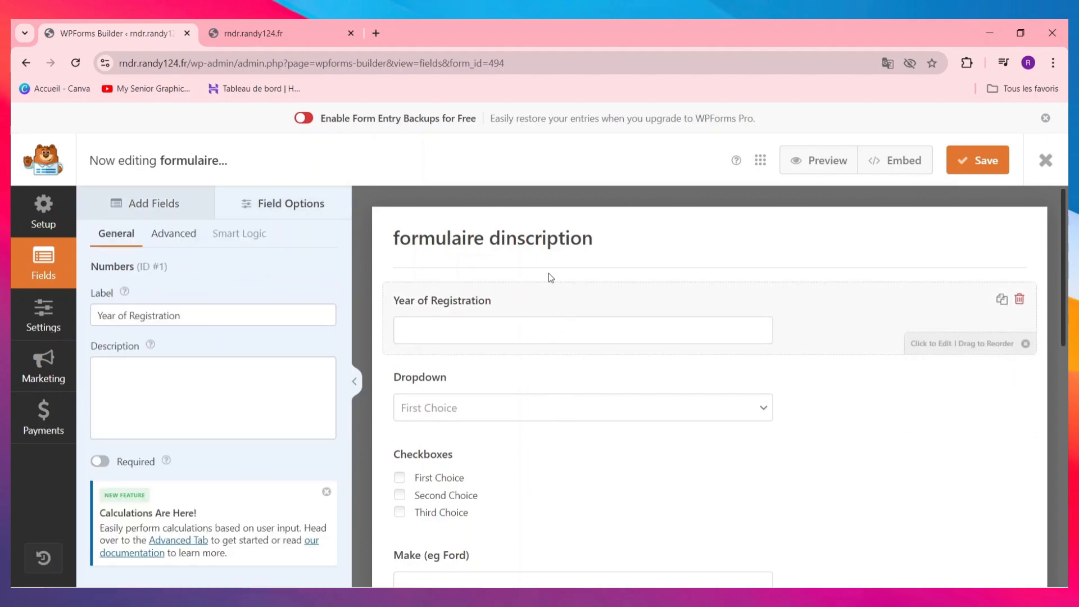
left_click(236, 315)
double_click(237, 318)
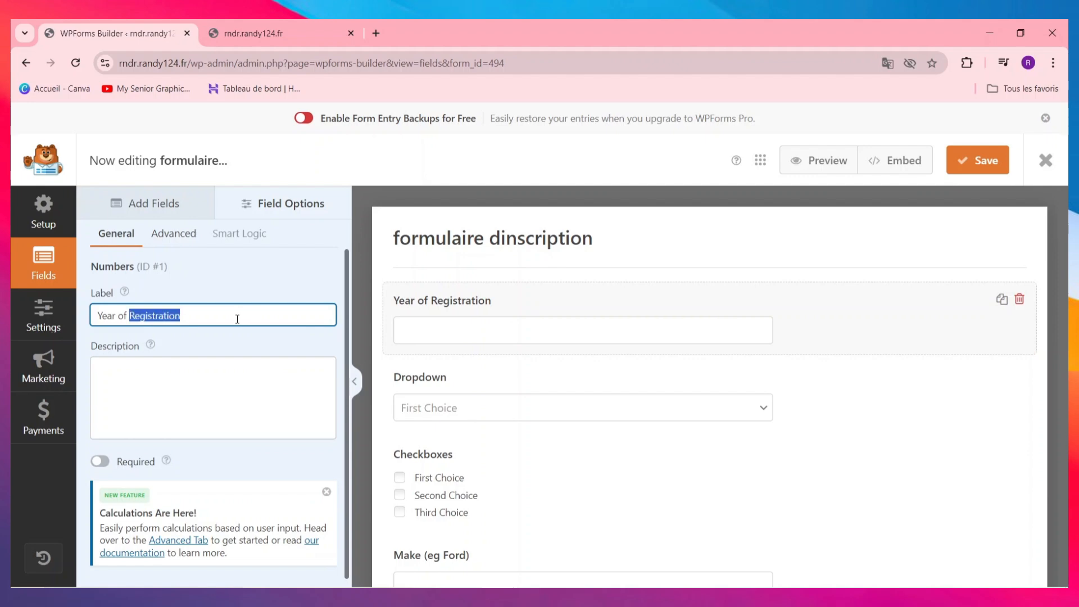
left_click(237, 318)
triple_click(237, 319)
type("nom")
- Delete the Dropdown and Checkboxes fields located between the "nom" and "Make (eg Ford)" fields
left_click(1008, 393)
left_click(1019, 375)
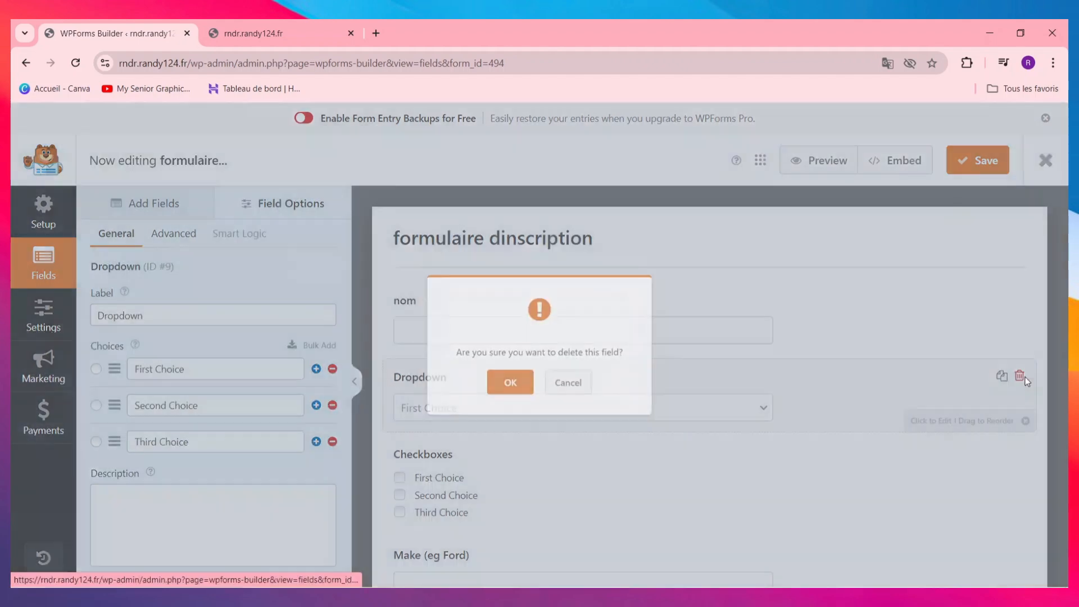
left_click(502, 393)
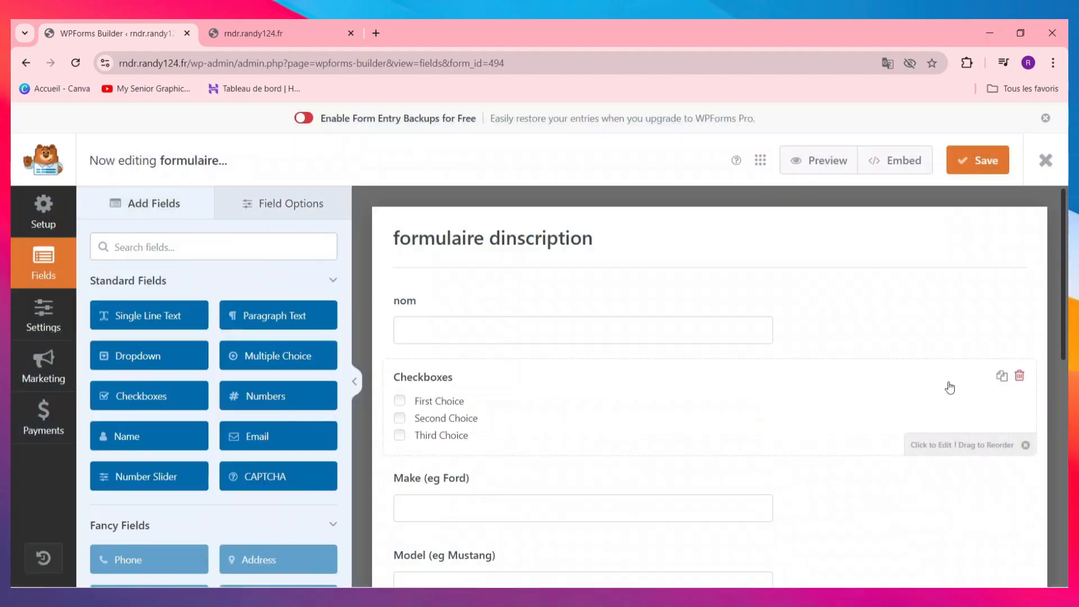
left_click(1019, 376)
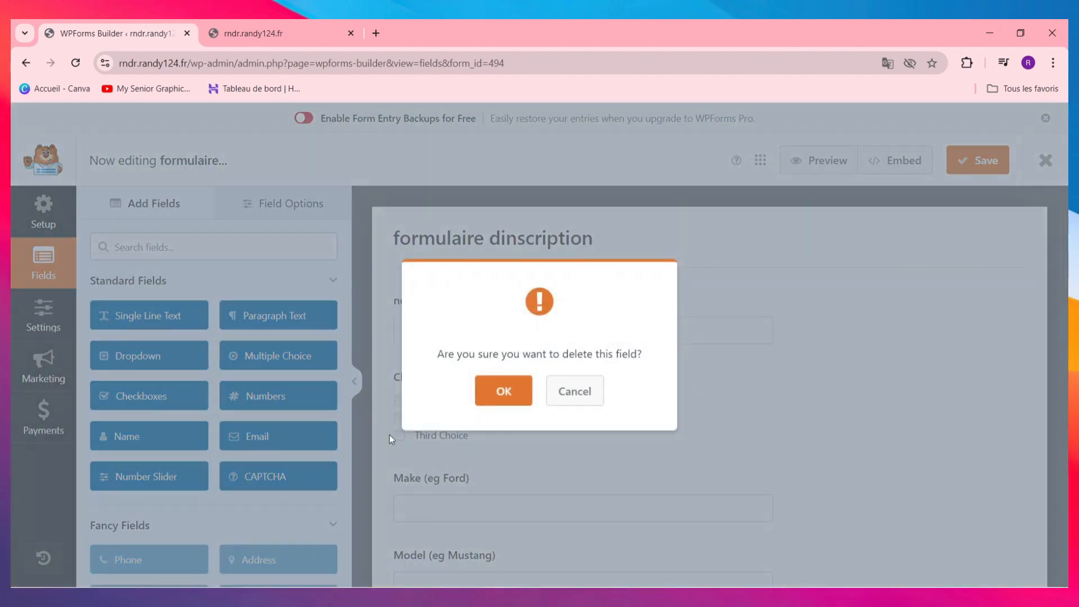
left_click(522, 404)
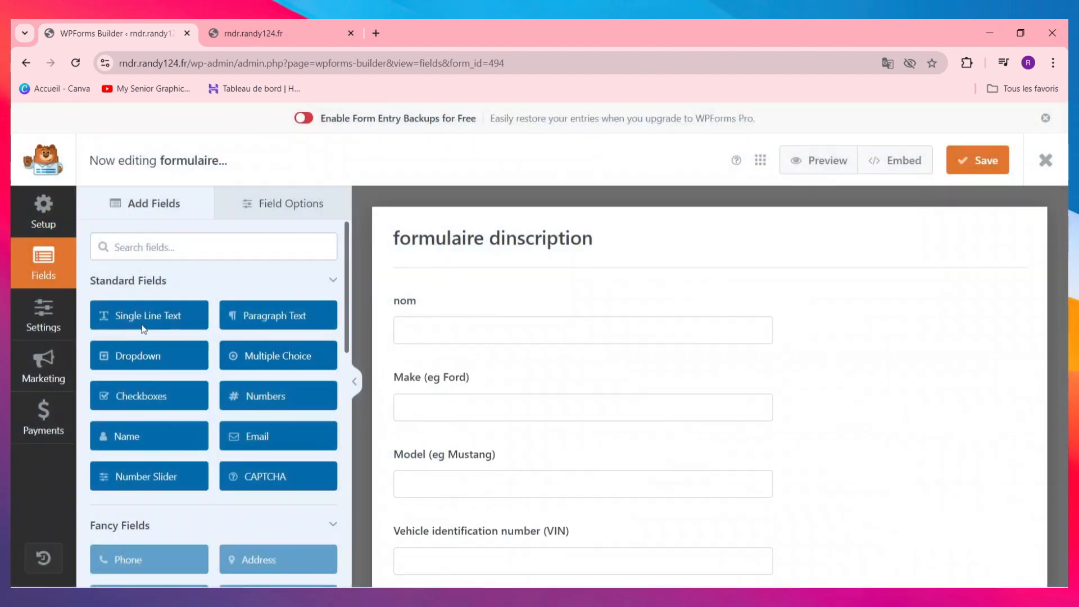
- Add a Single Line Text field between the "nom" and "Make (eg Ford)" fields
left_click_drag(135, 322, 562, 374)
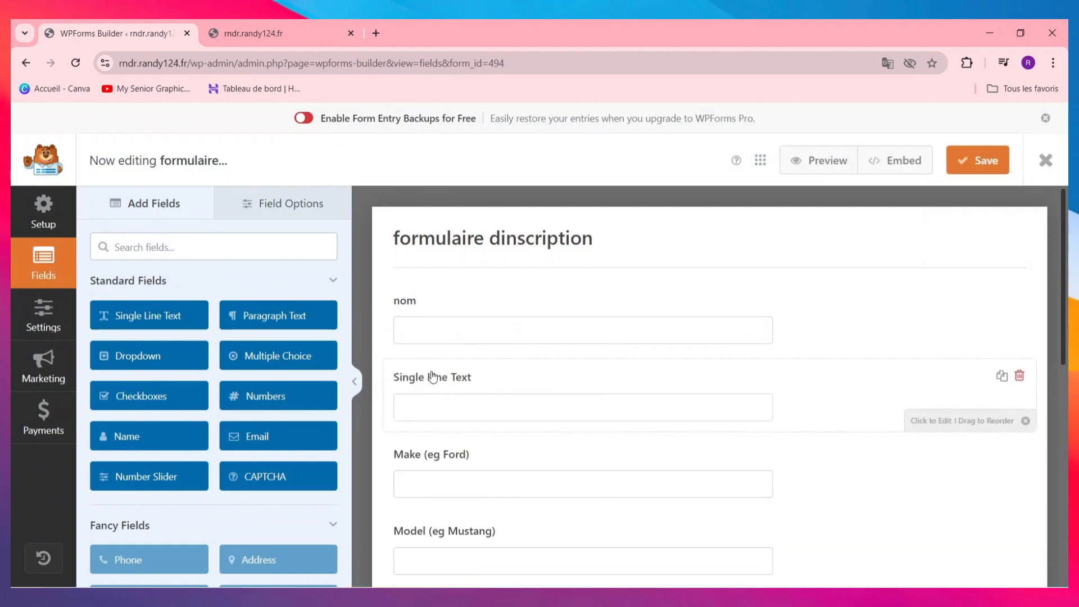
- Change the label of the Single Line Text field below "nom" to "prenoms"
left_click(432, 377)
triple_click(174, 314)
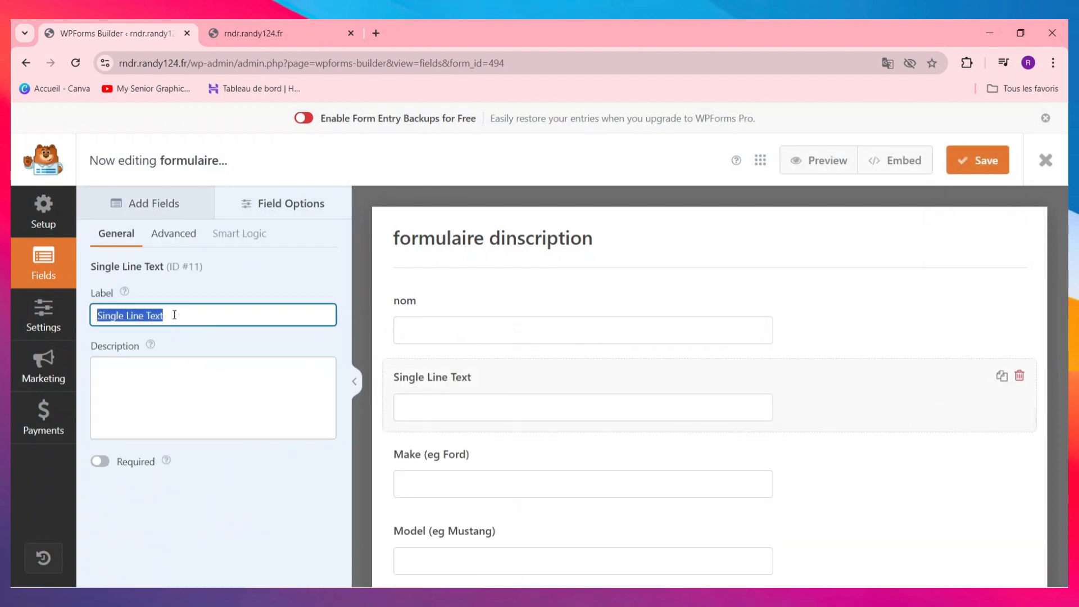
type("prenoms")
- Change the label of the "Make (eg Ford)" field to "numero didentite"
scroll(428, 387, "down", 1)
left_click(429, 386)
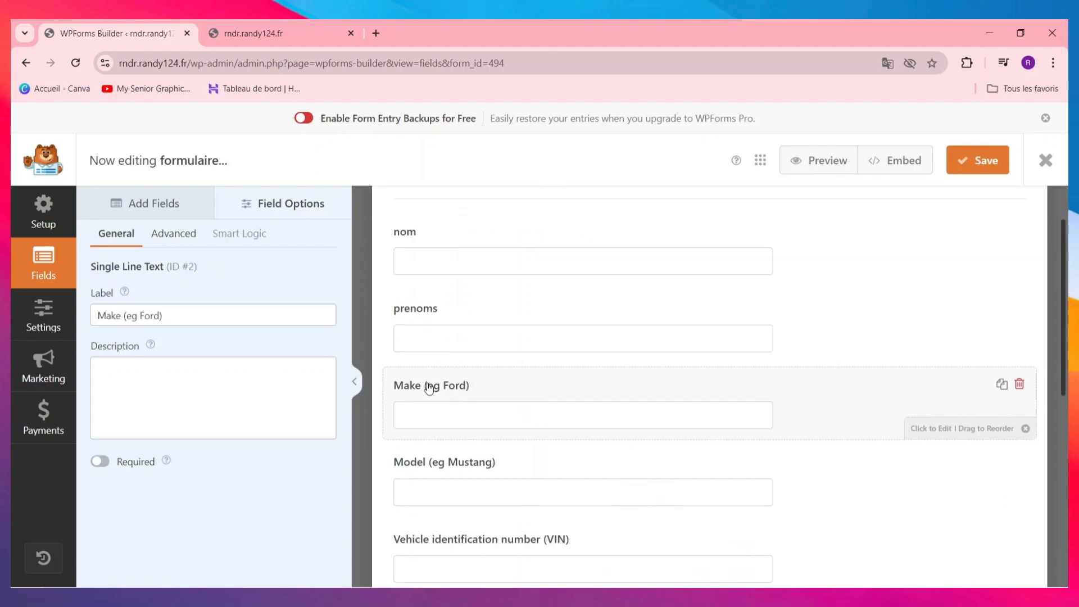
triple_click(261, 321)
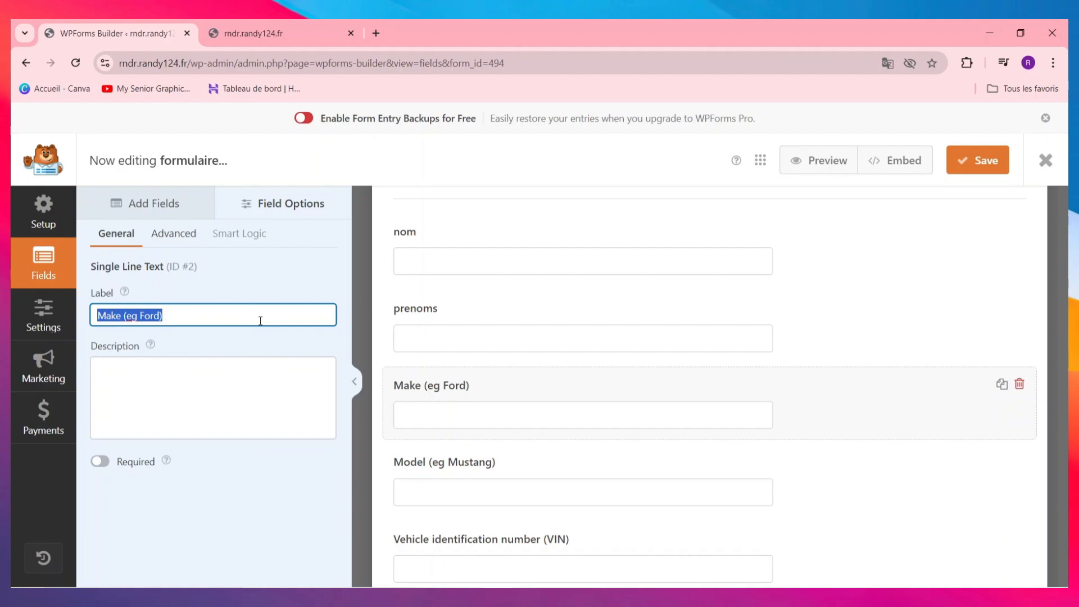
key("BackSpace")
type("numer")
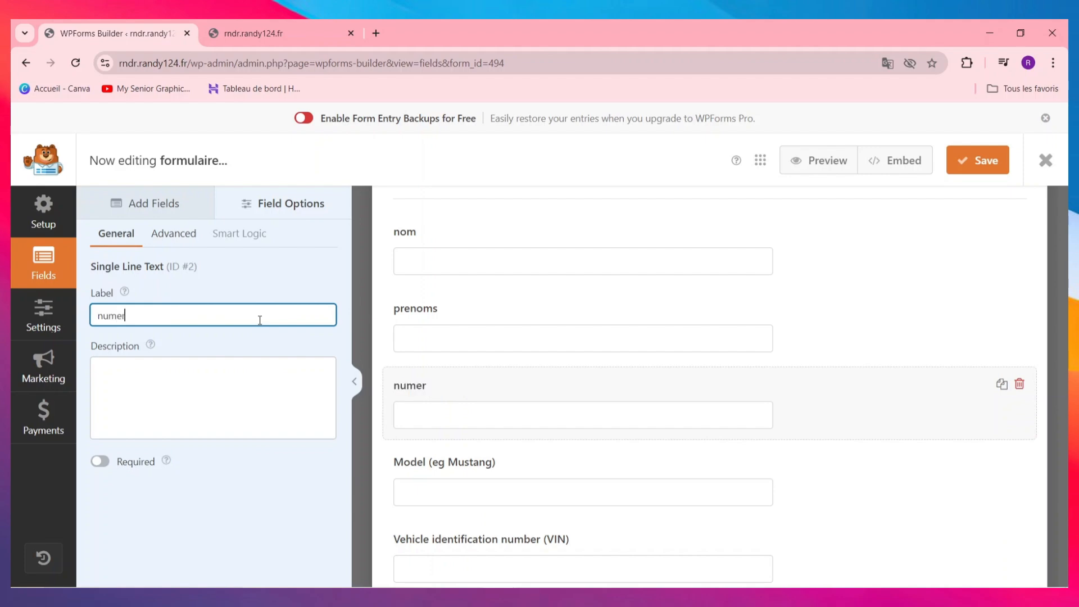
type("o didentite")
- Delete the Model, Vehicle identification number (VIN) and Your Name fields between "numero didentite" and Email
scroll(1034, 306, "down", 2)
left_click(1018, 322)
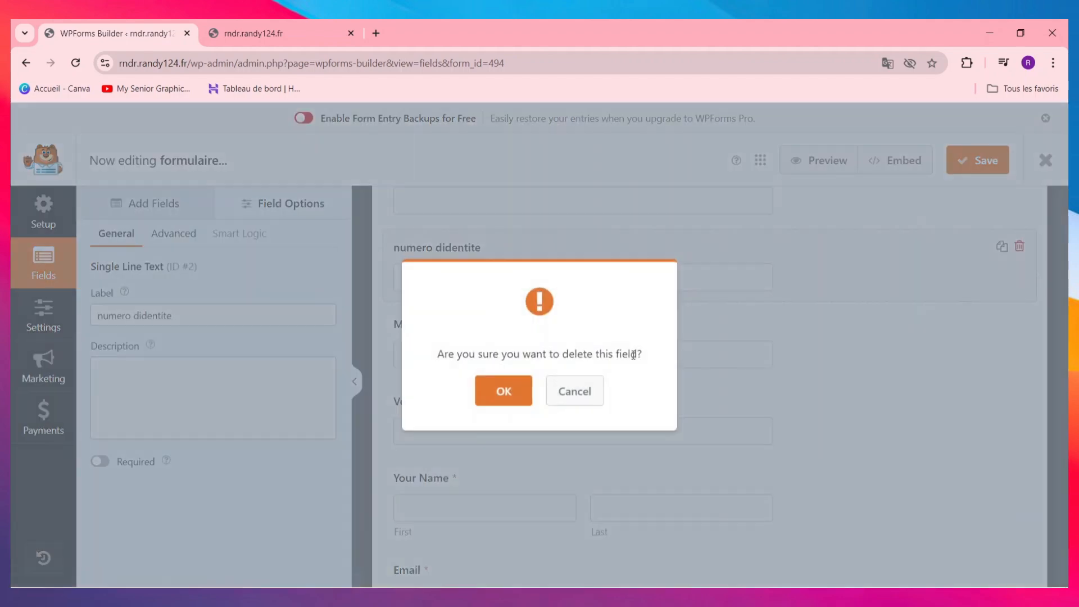
left_click(503, 391)
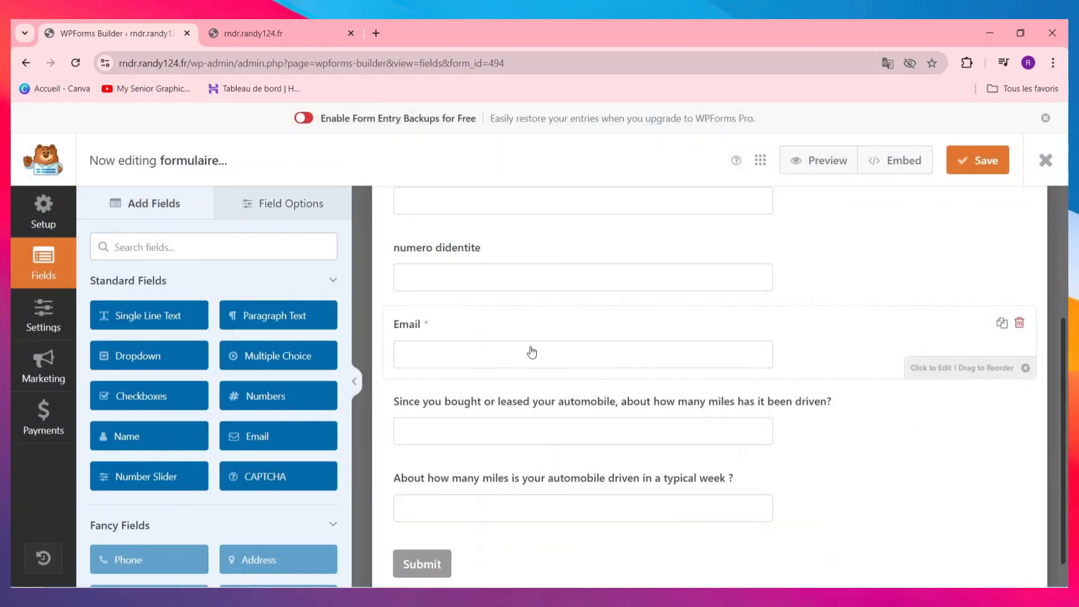
- Change the label of the "Since you bought or leased your automobile" field to "a tu deja effectuer du basketball?"
left_click(742, 400)
left_click(210, 315)
key("ctrl+a")
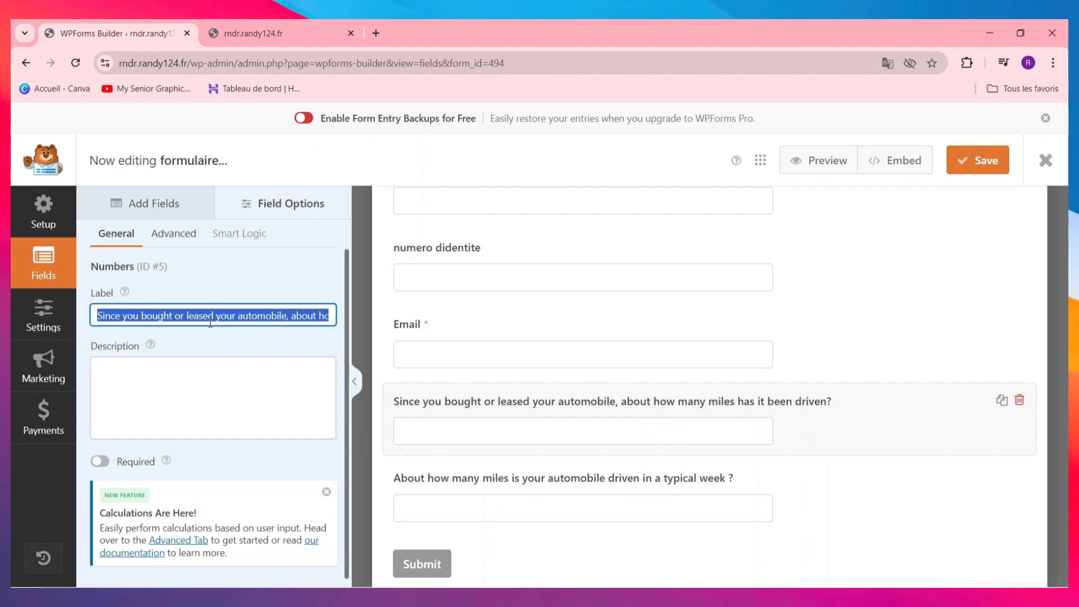
type("a")
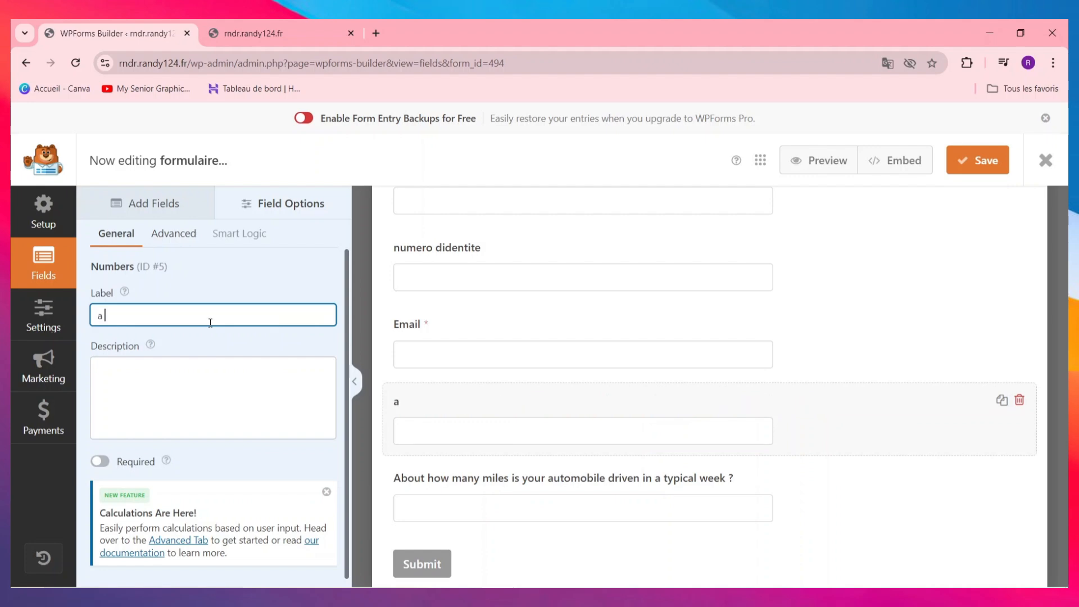
- Add a Multiple Items payment field at the end of the form, just above the Submit button
left_click(152, 206)
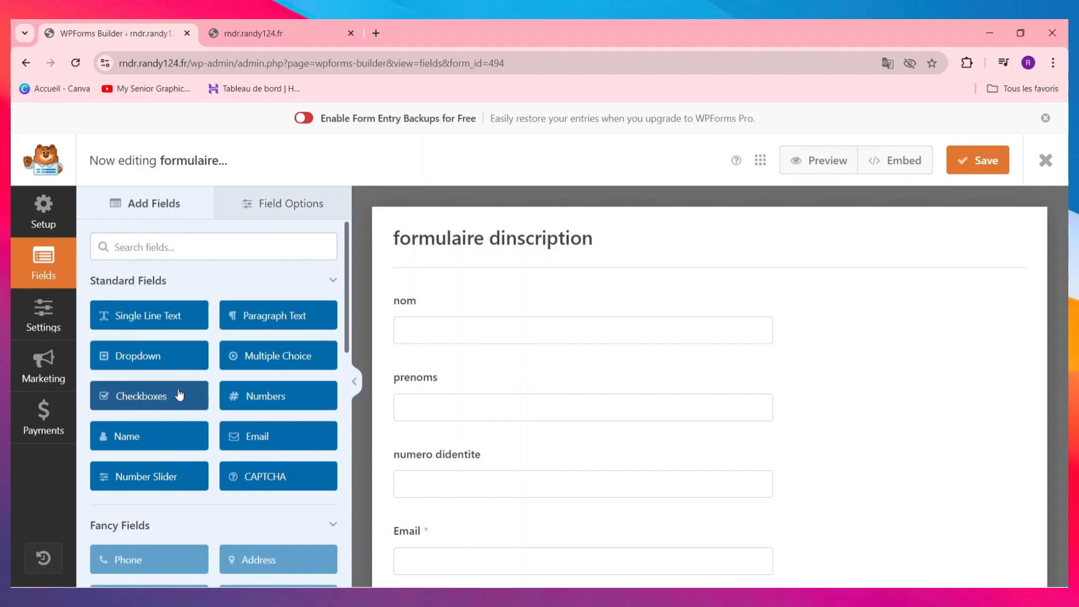
scroll(179, 395, "down", 10)
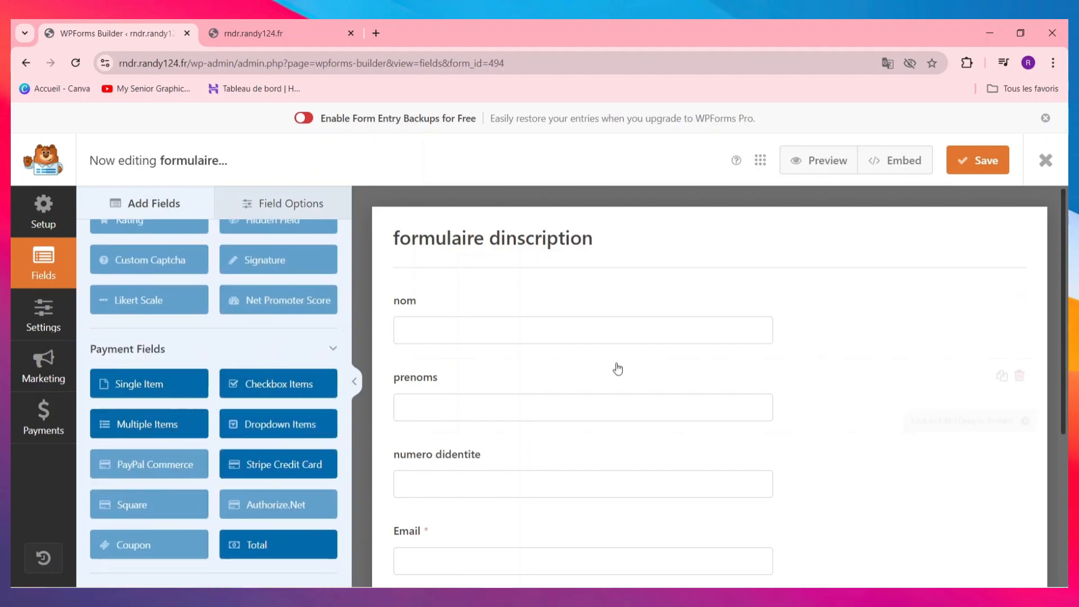
scroll(616, 366, "down", 4)
left_click_drag(141, 426, 720, 462)
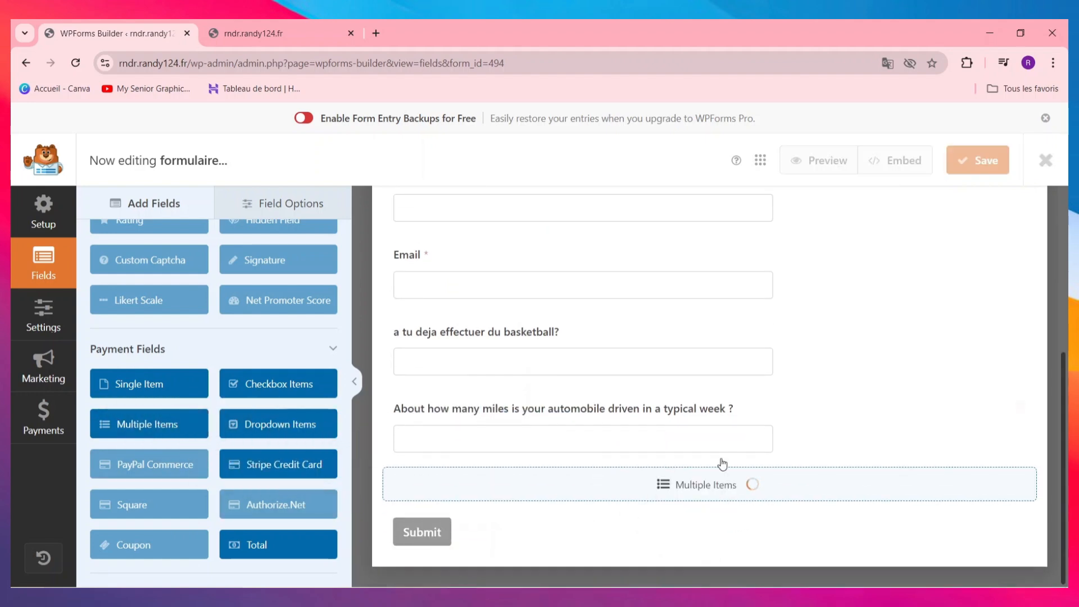
- Label the Multiple Items field "sexe" and rename its first item "male"
left_click(437, 481)
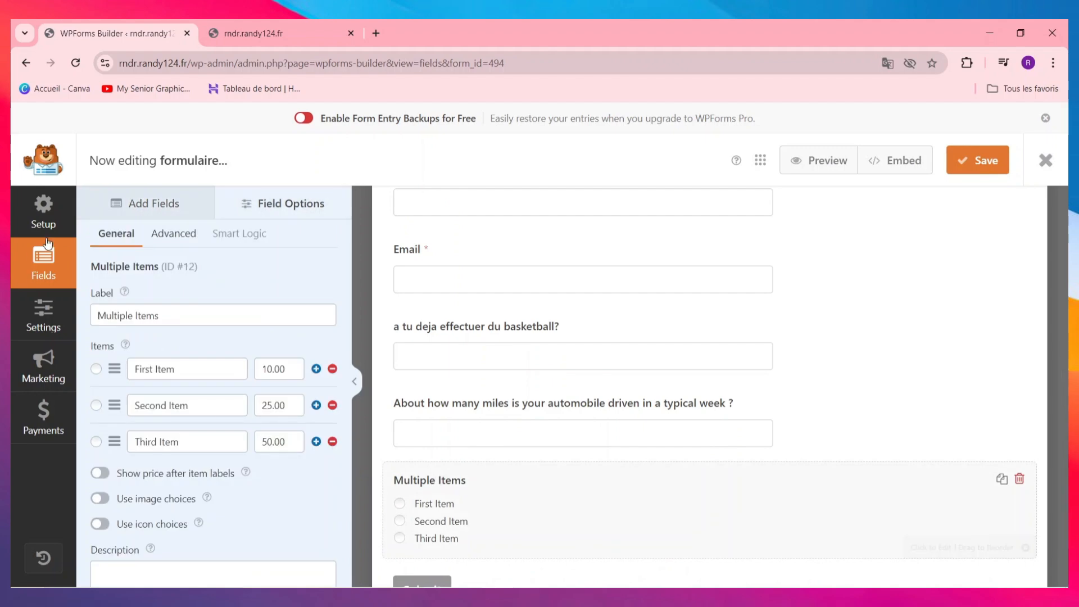
triple_click(194, 320)
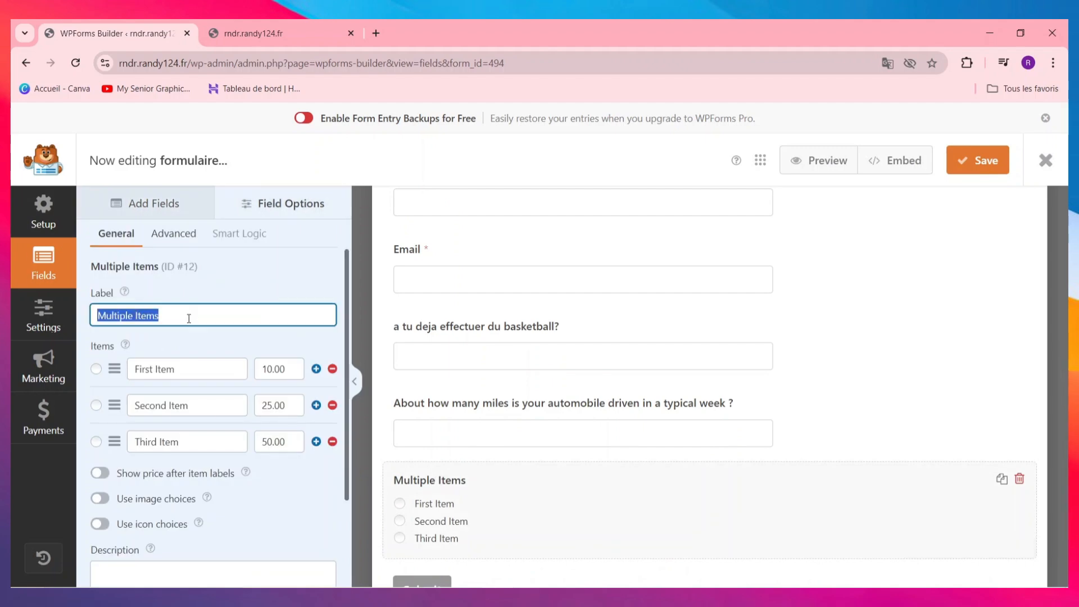
type("sexe")
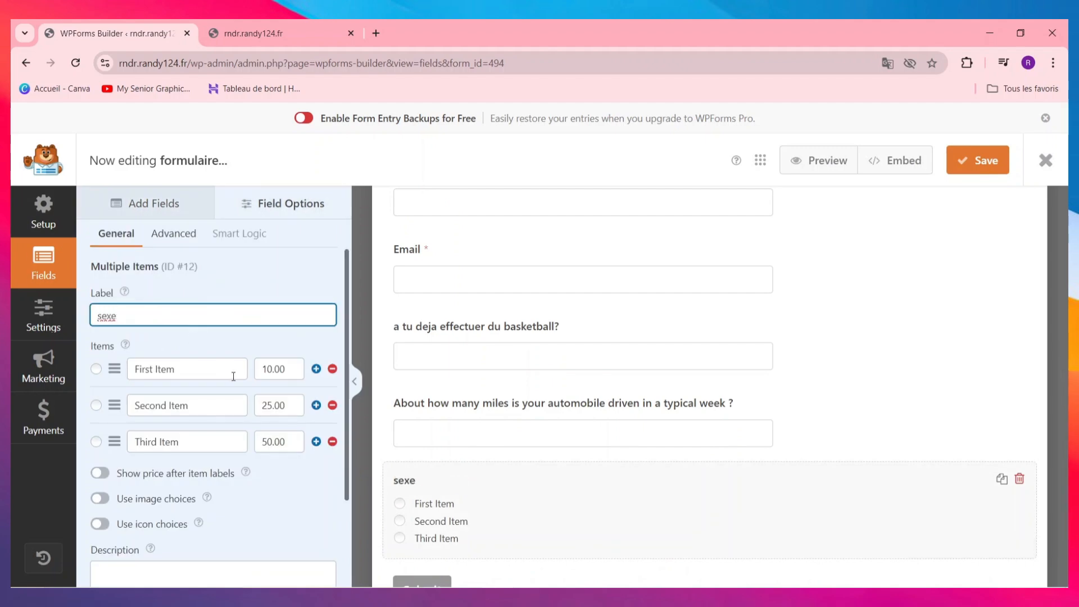
double_click(233, 374)
triple_click(233, 376)
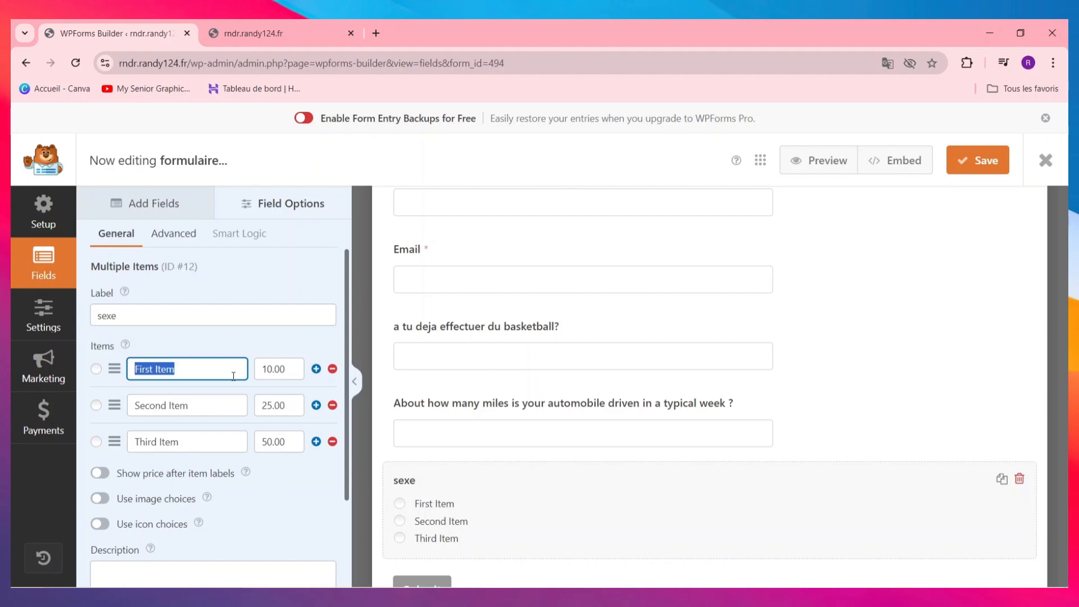
type("male")
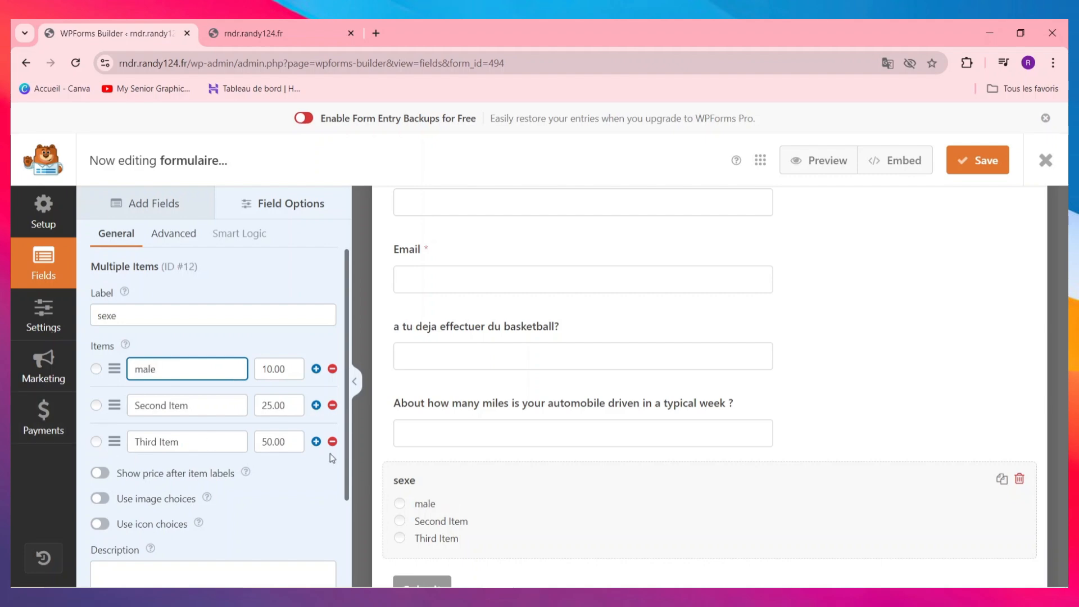
- Remove the third item of the "sexe" field and rename the second item "femele"
left_click(332, 442)
left_click(167, 404)
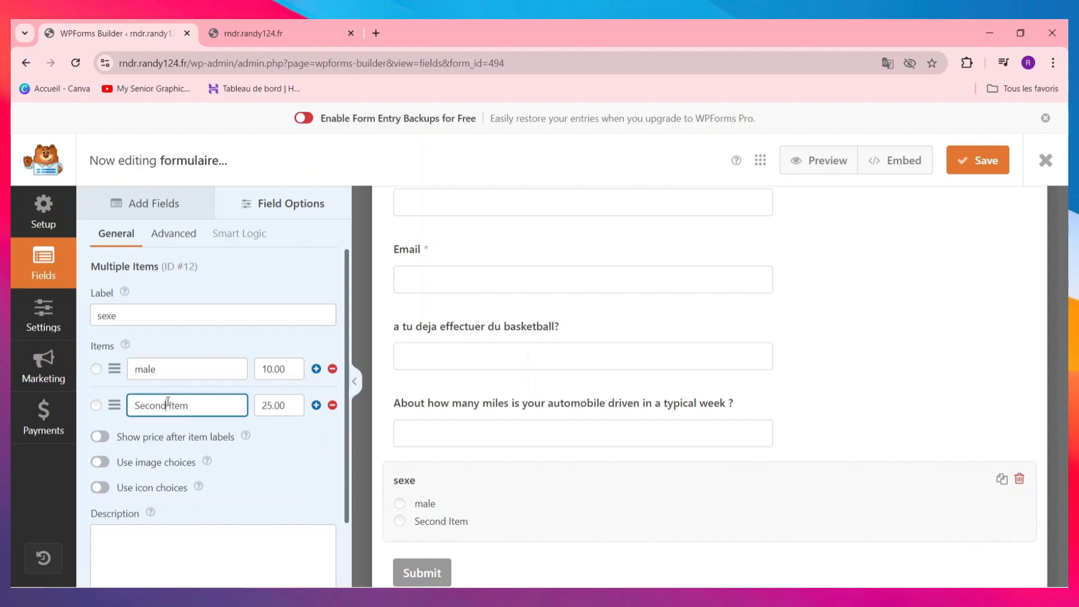
triple_click(209, 412)
type("femele")
- Make the "sexe", "nom" and "prenoms" fields required
scroll(101, 557, "down", 1)
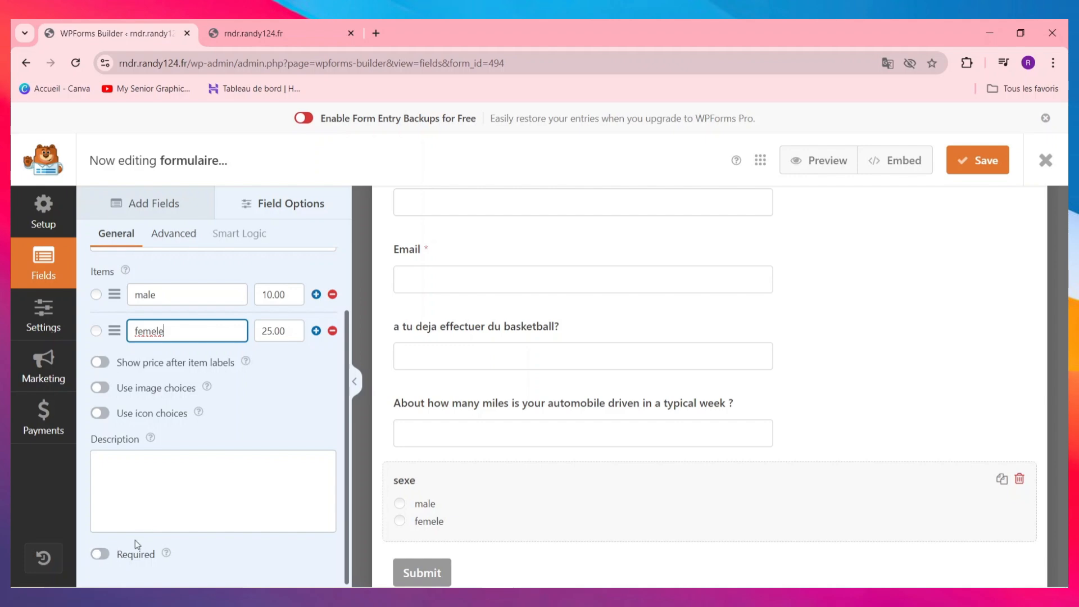
left_click(100, 554)
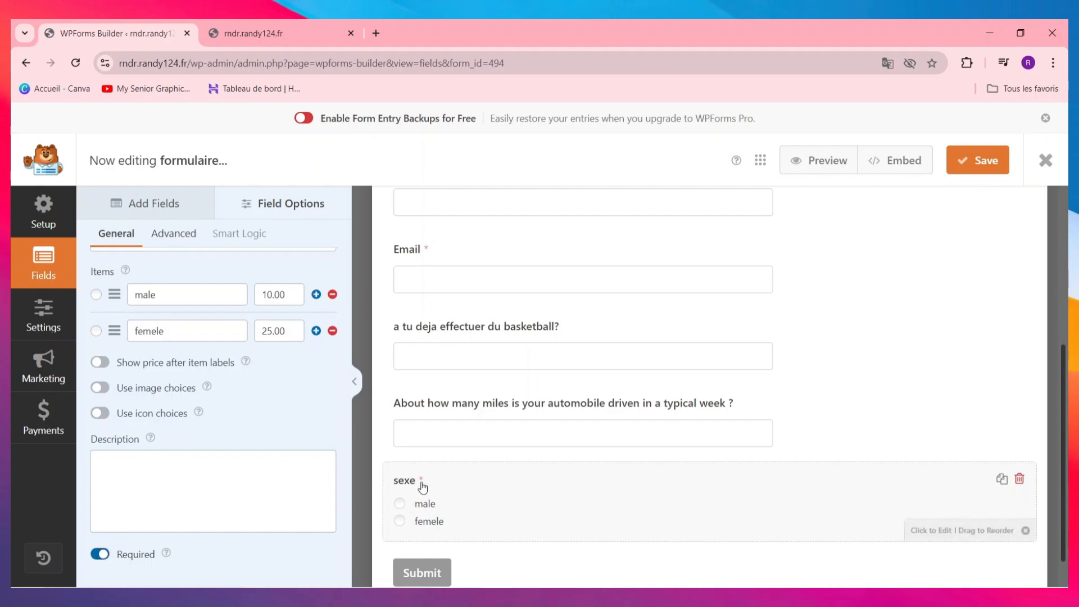
scroll(477, 371, "up", 5)
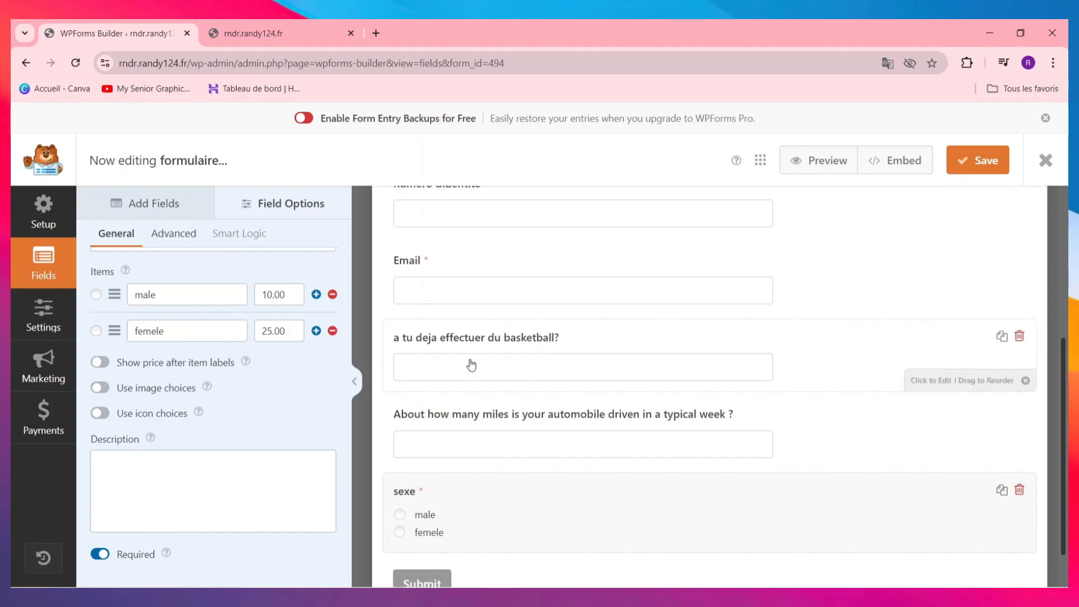
left_click(484, 319)
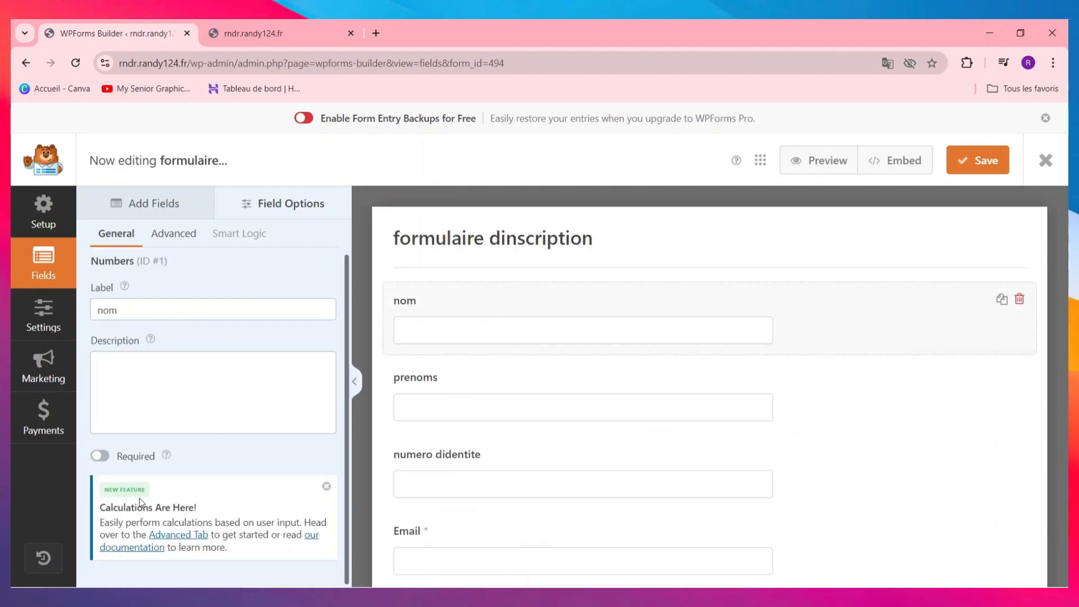
left_click(99, 456)
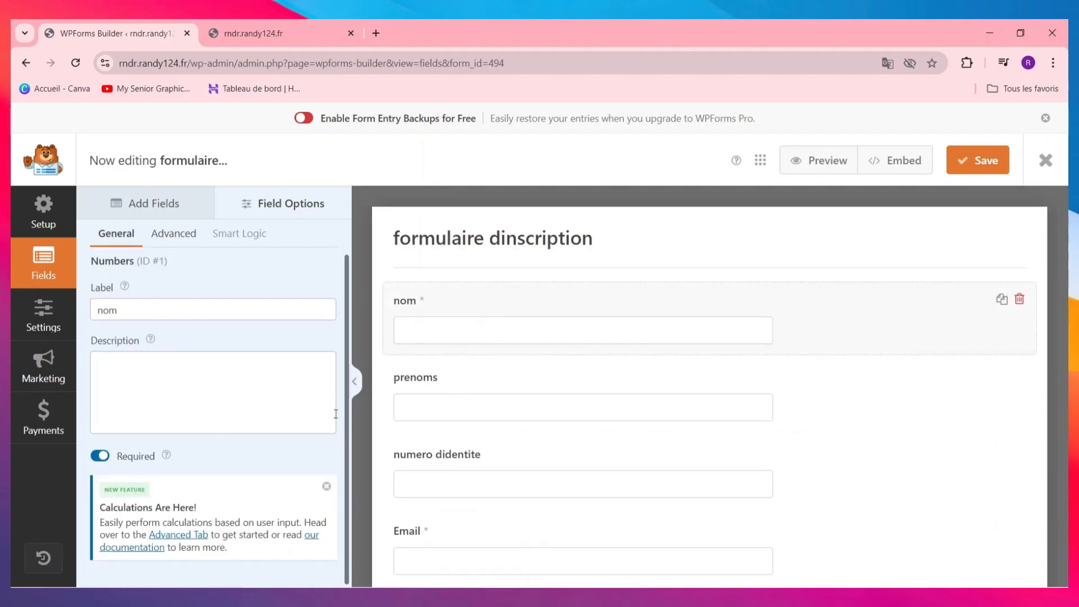
left_click(419, 381)
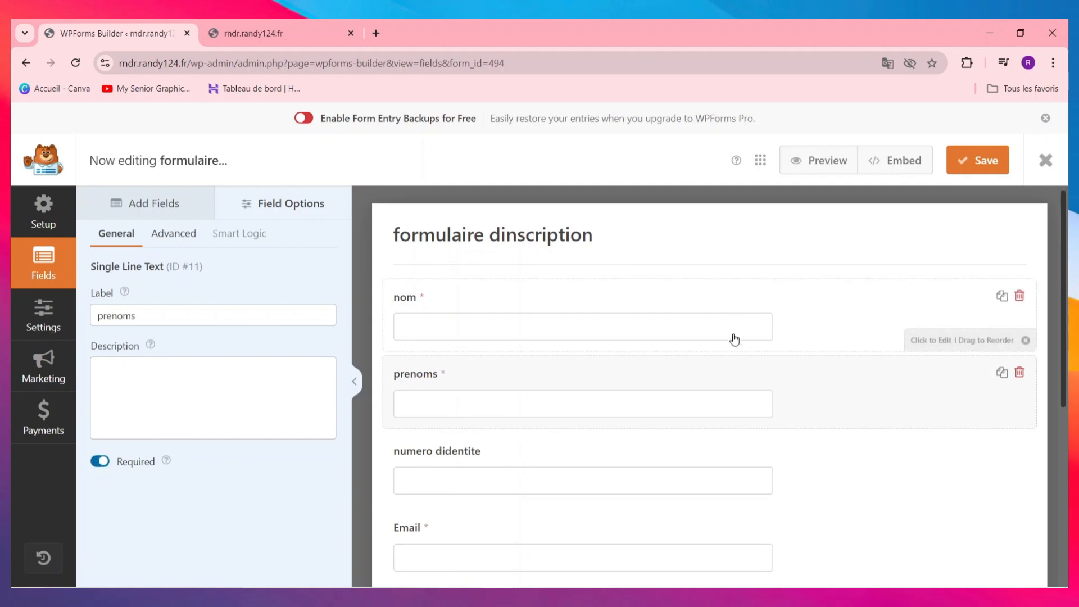
- Check the form's fields from top to bottom and save the form
scroll(499, 373, "down", 5)
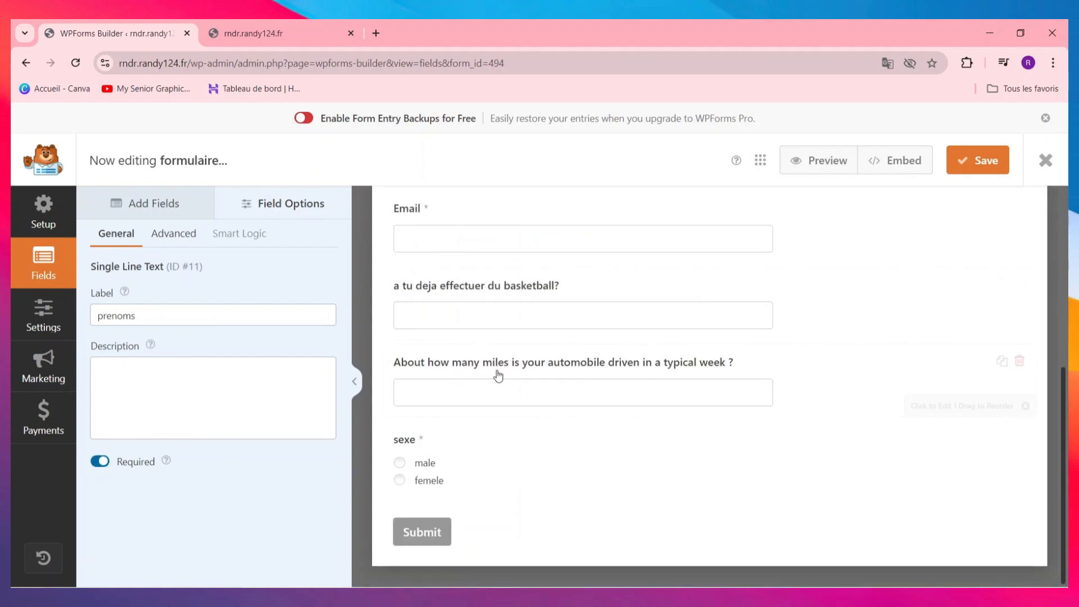
left_click(163, 203)
scroll(262, 415, "up", 10)
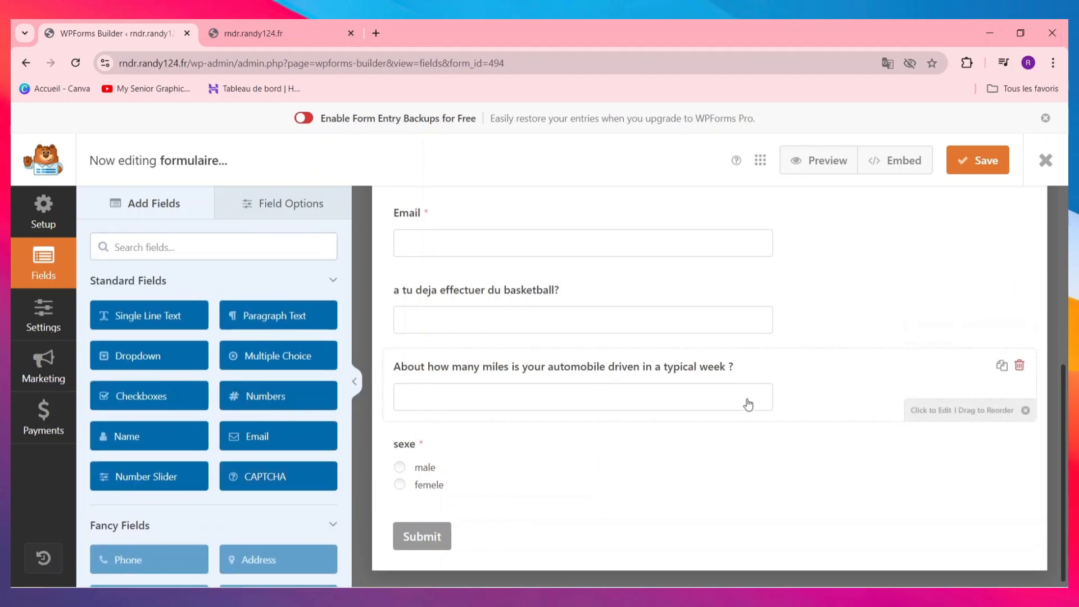
scroll(741, 399, "up", 5)
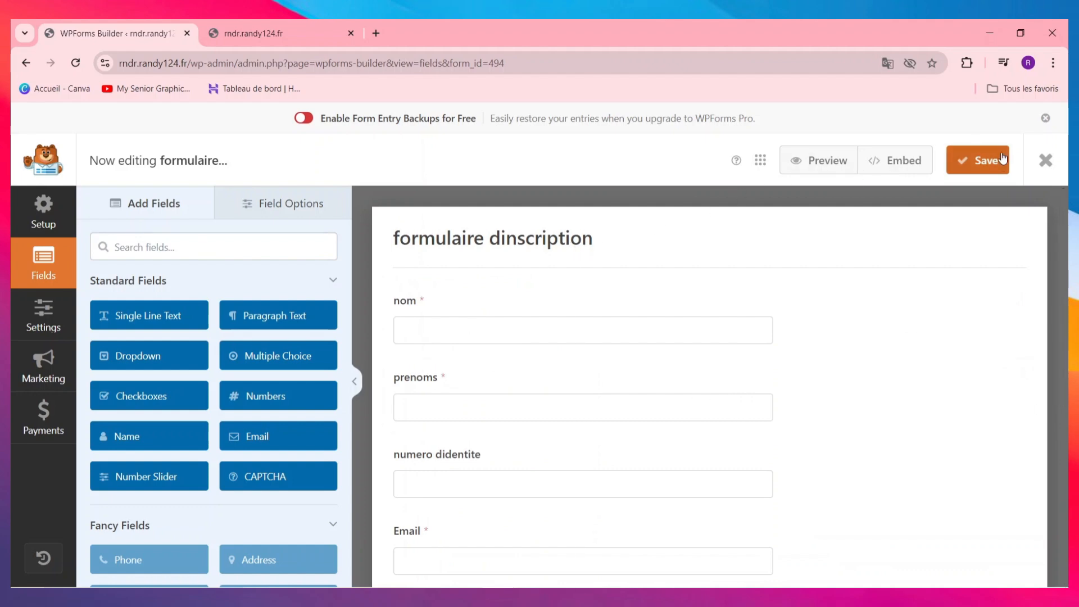
left_click(960, 163)
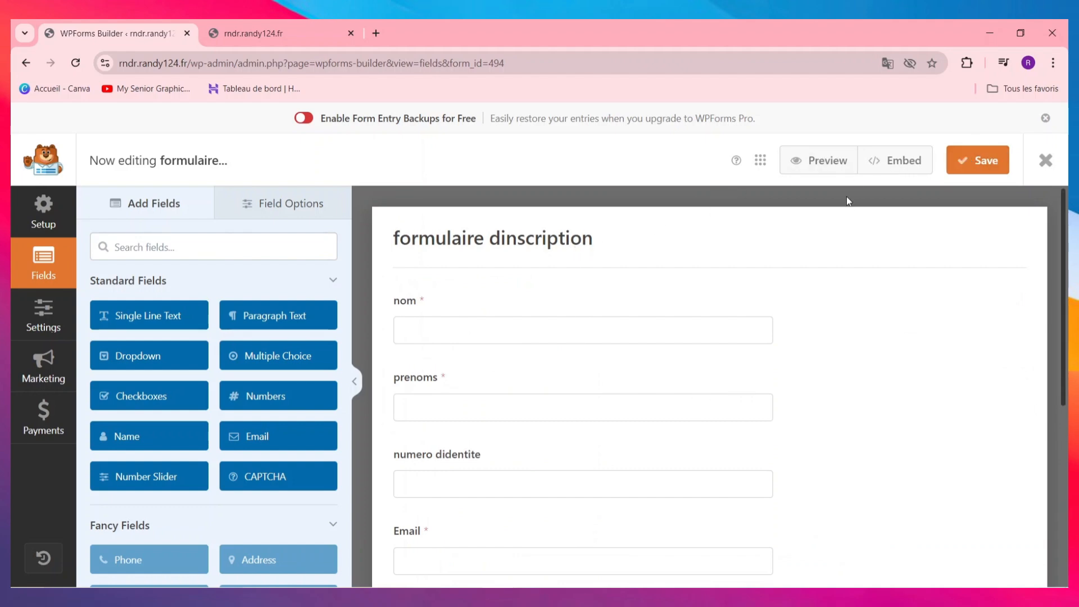
- Preview the saved form, look through all its fields, and close the preview
left_click(841, 154)
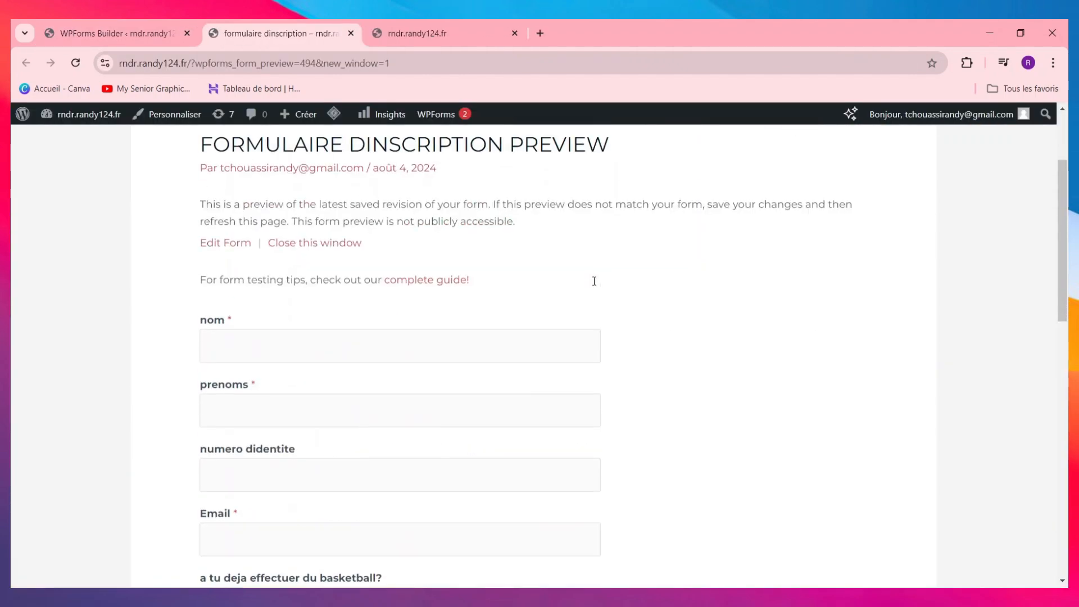
scroll(594, 281, "down", 10)
scroll(593, 284, "up", 10)
left_click(352, 34)
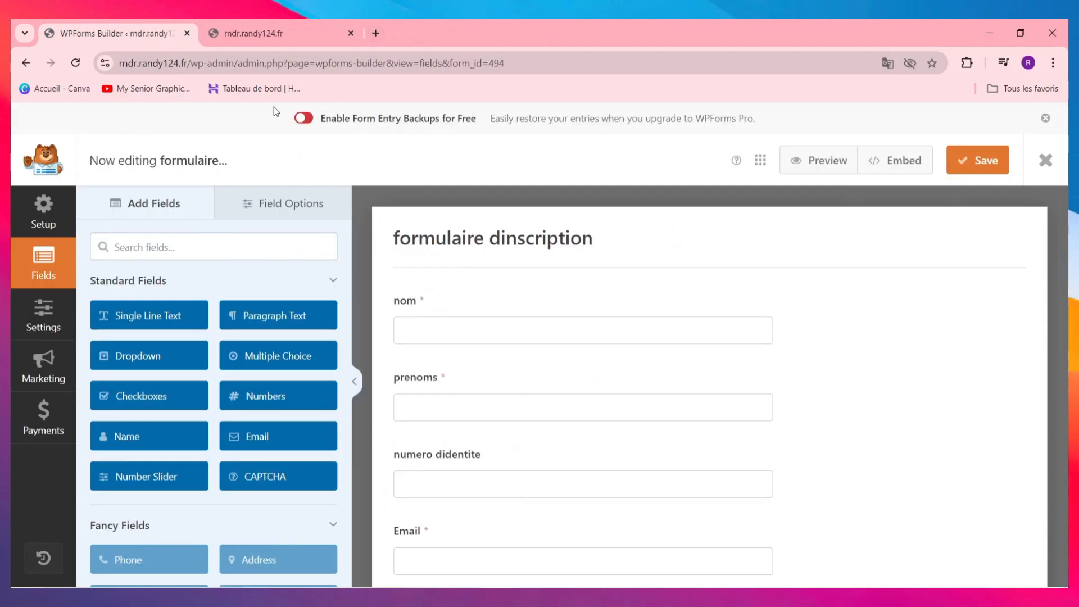
- Exit the form builder and open the Contact page for editing from the list of all pages
left_click(1046, 161)
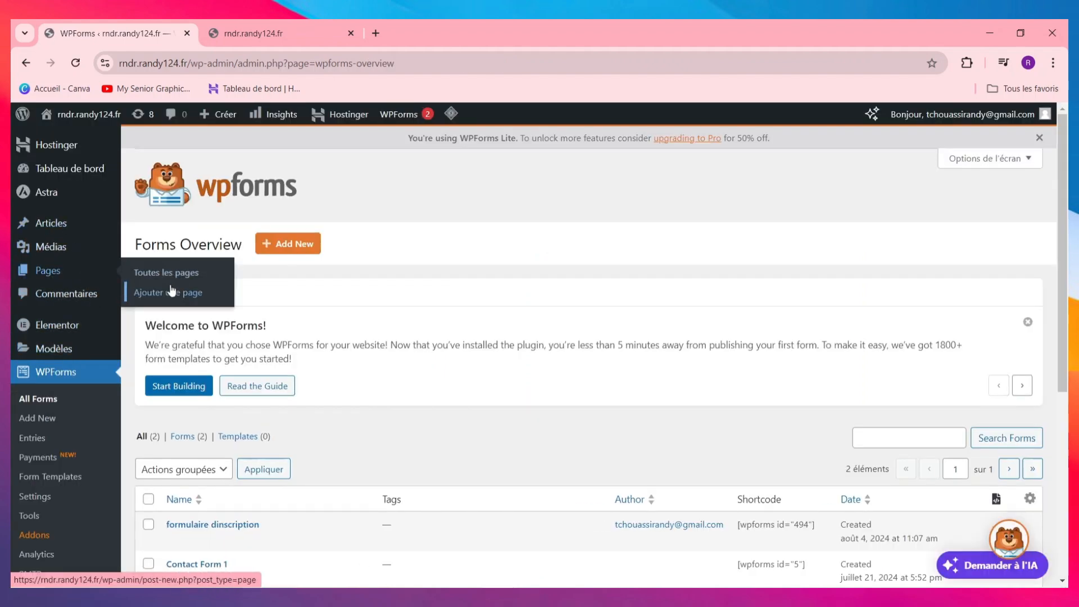
left_click(168, 276)
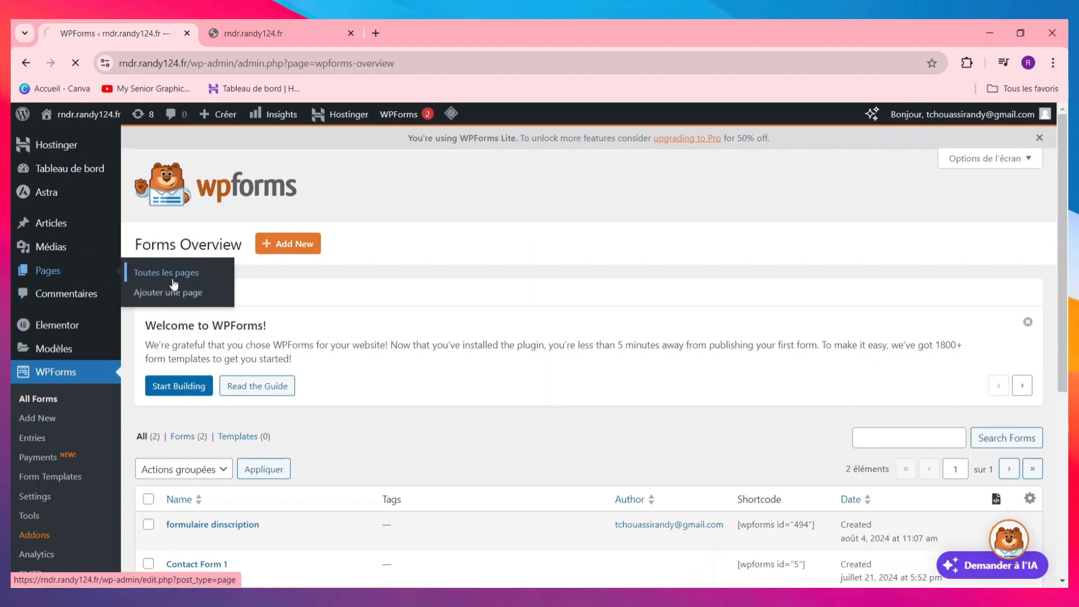
scroll(204, 374, "down", 2)
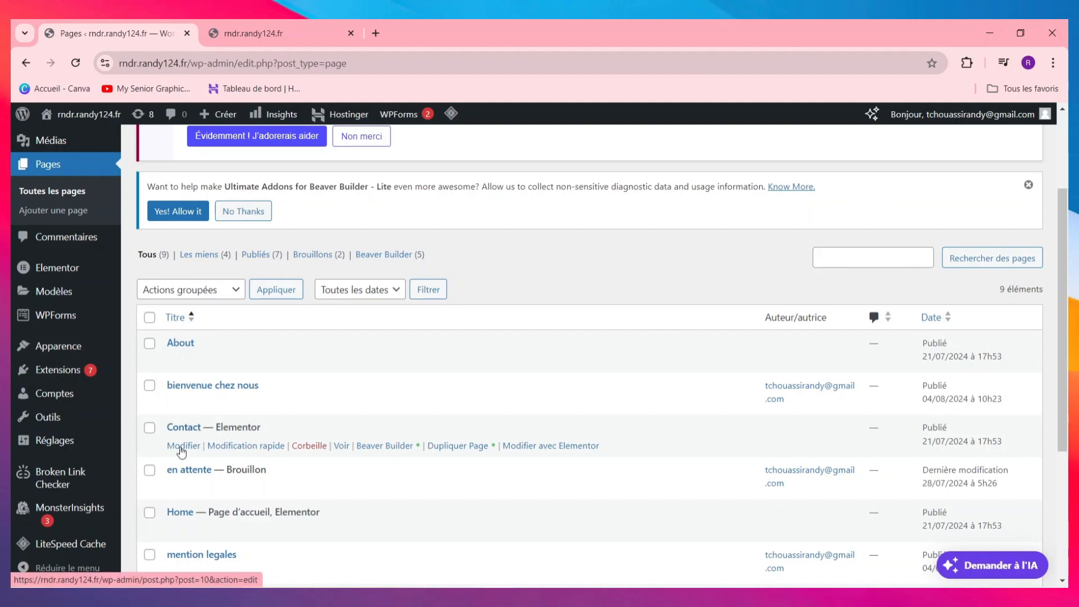
left_click(184, 428)
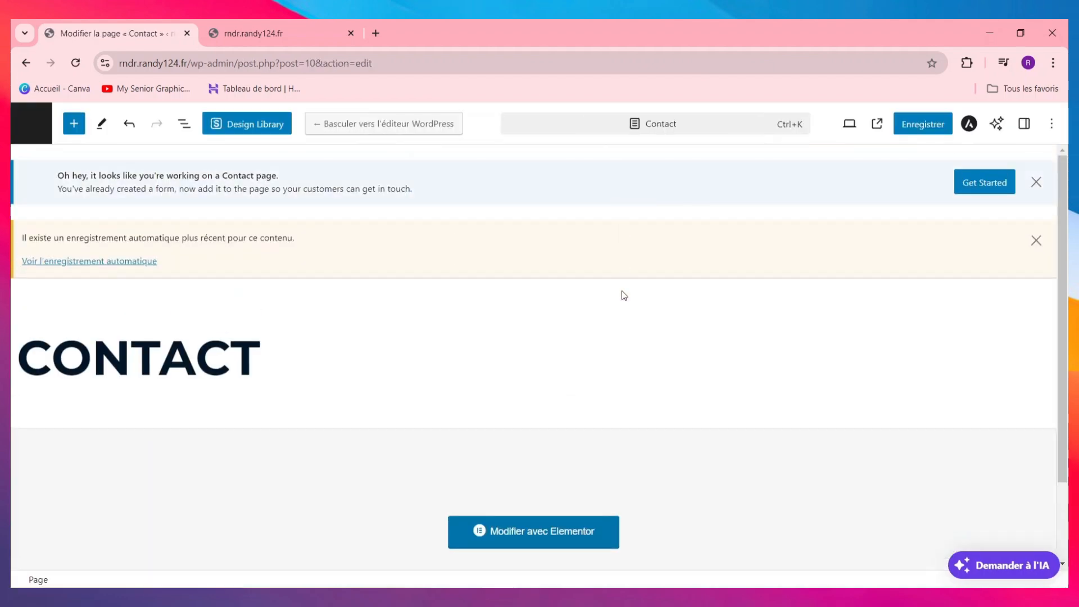
- Open the Contact page in Elementor and place a WPForms widget below the "Contact us" heading, above the empty text blocks
left_click(582, 532)
left_click(593, 165)
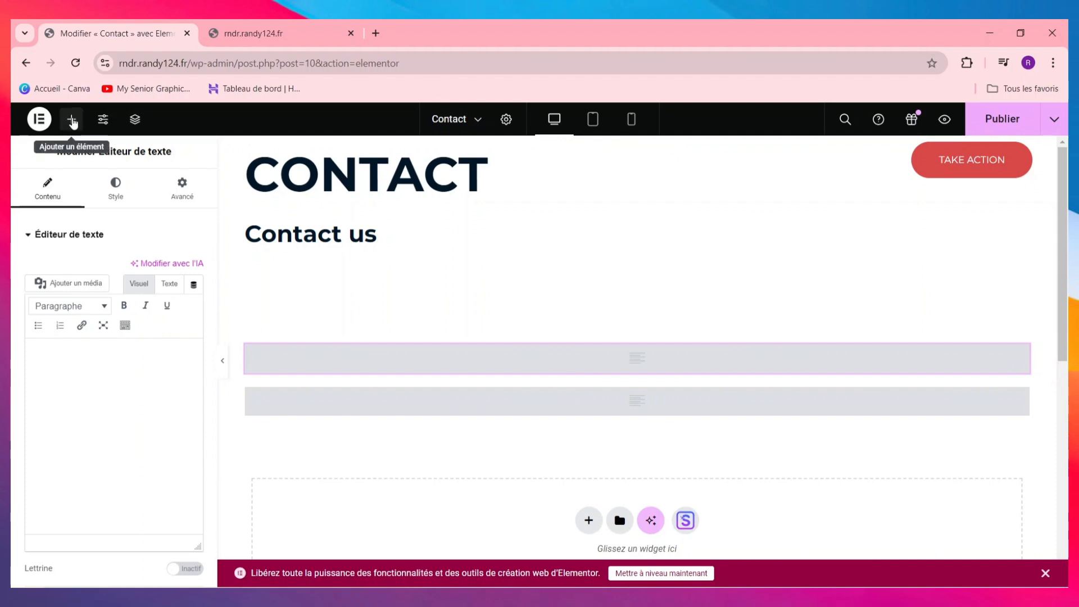
left_click(71, 119)
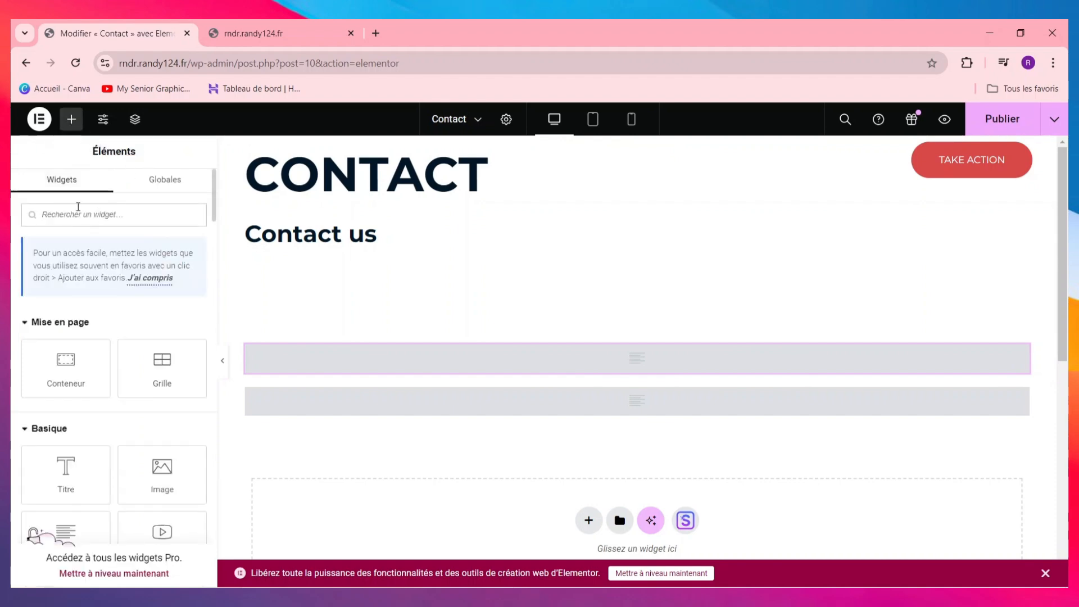
left_click(78, 207)
type("for")
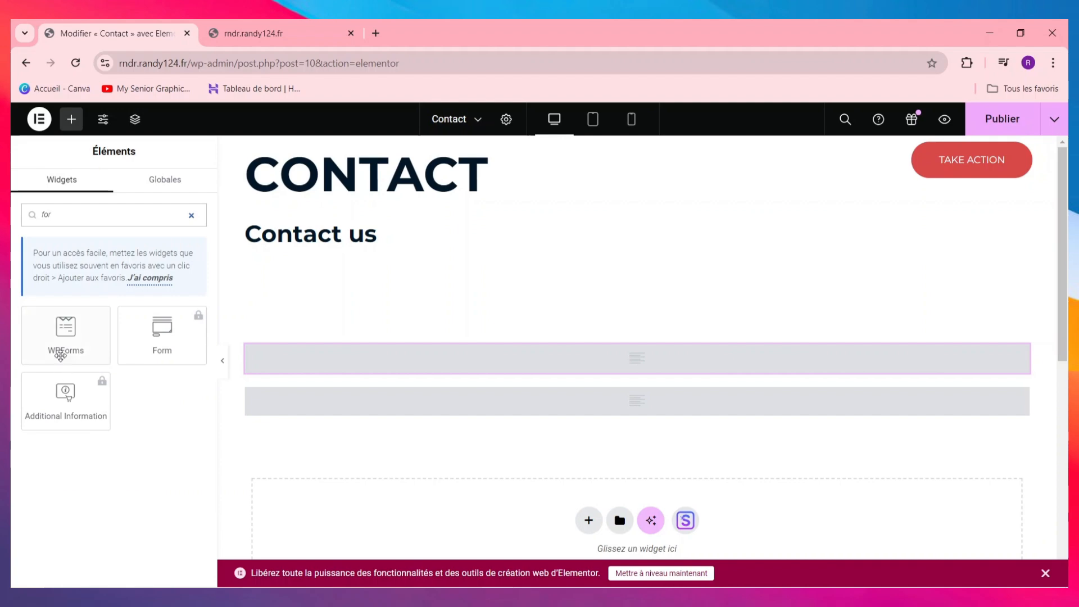
left_click_drag(61, 356, 534, 360)
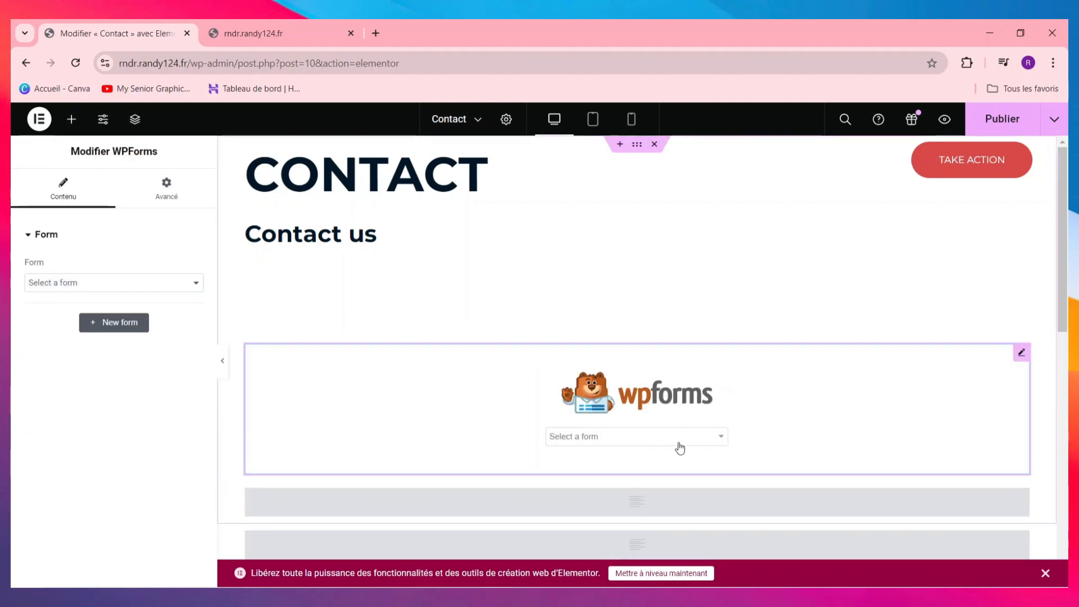
- Choose "formulaire dinscription" as the form shown in the WPForms widget and publish the Contact page
left_click(617, 443)
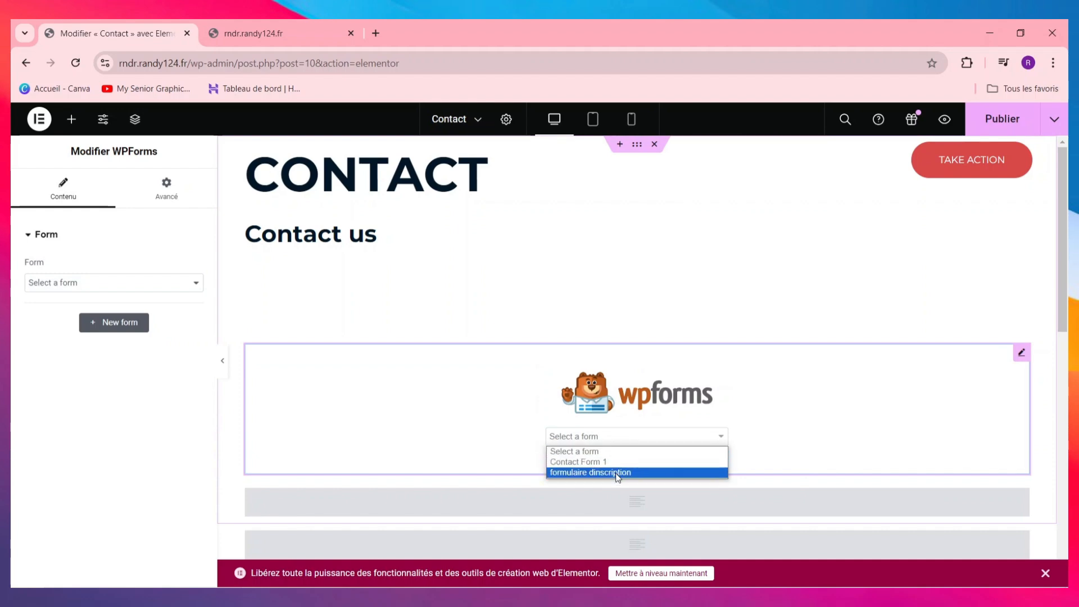
left_click(618, 472)
scroll(647, 437, "down", 10)
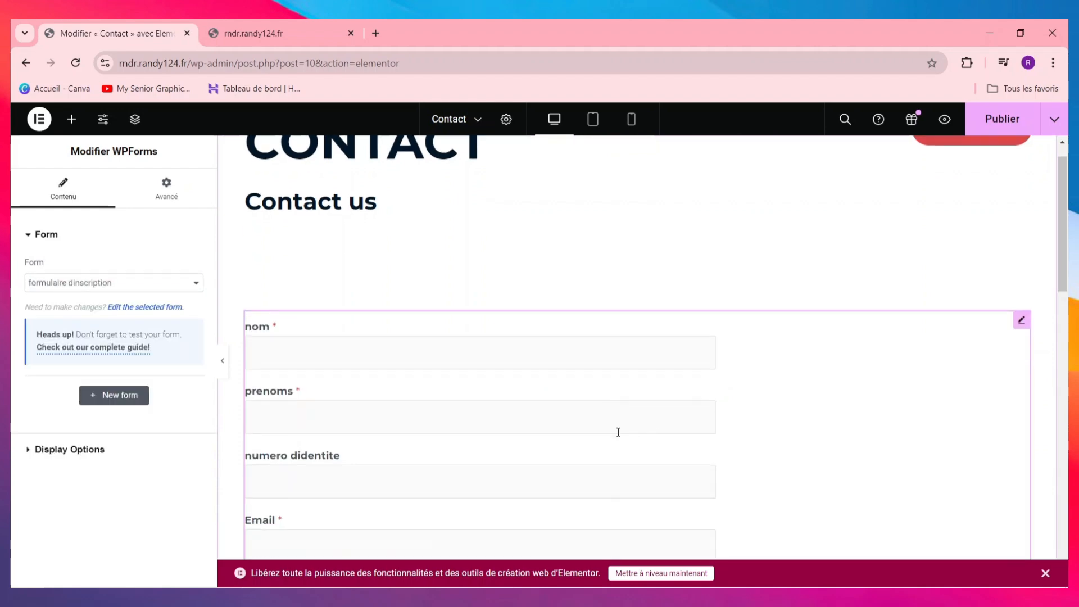
scroll(603, 439, "up", 6)
scroll(597, 433, "up", 3)
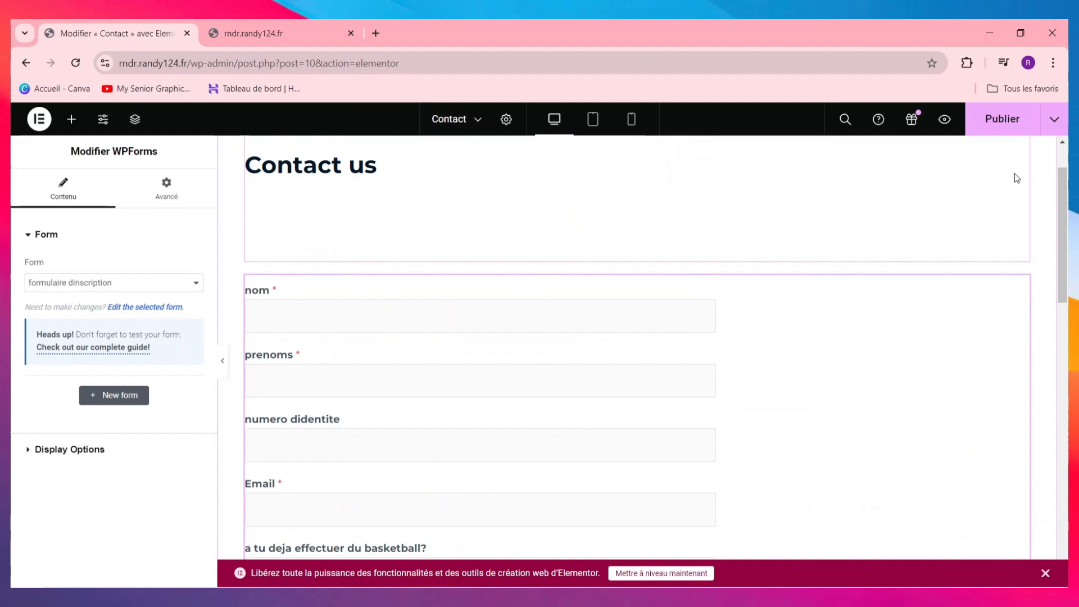
left_click(990, 123)
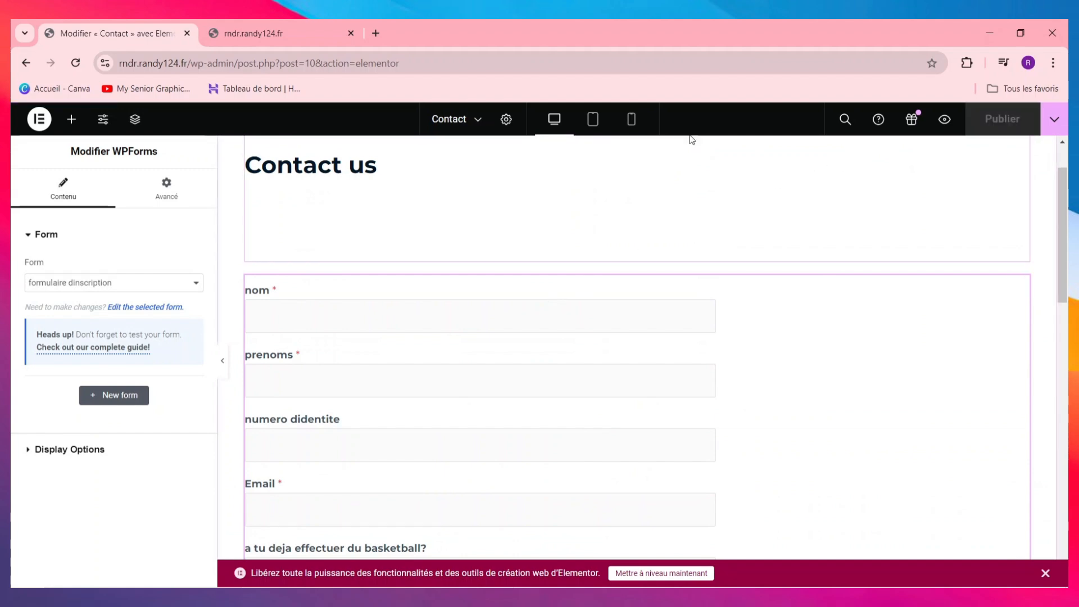
- View the published Contact page on the live site and look through it down to the registration form
left_click(1061, 115)
left_click(1061, 118)
left_click(1061, 129)
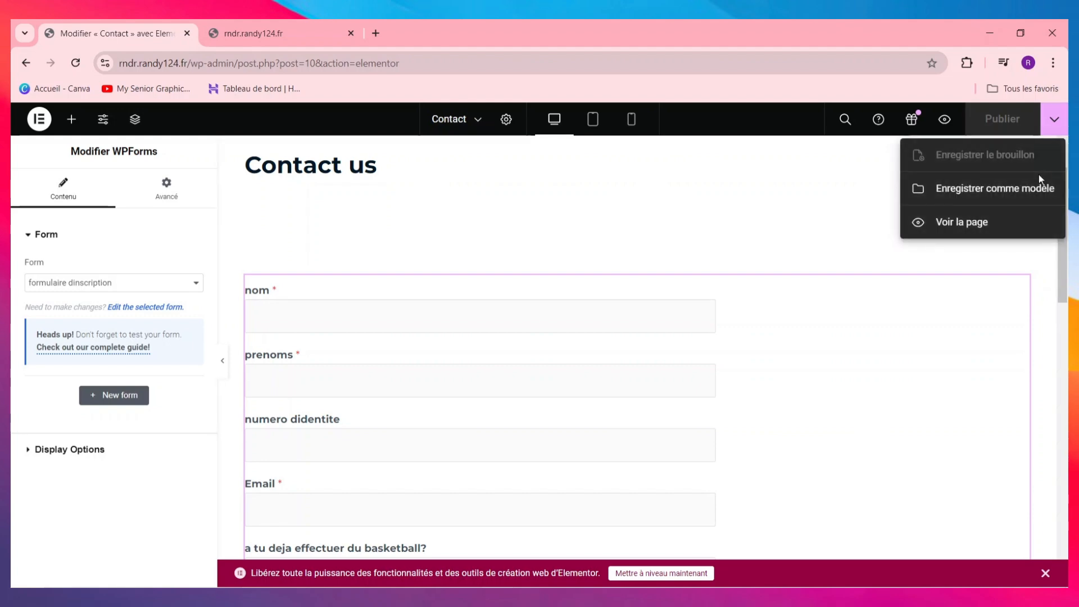
left_click(997, 221)
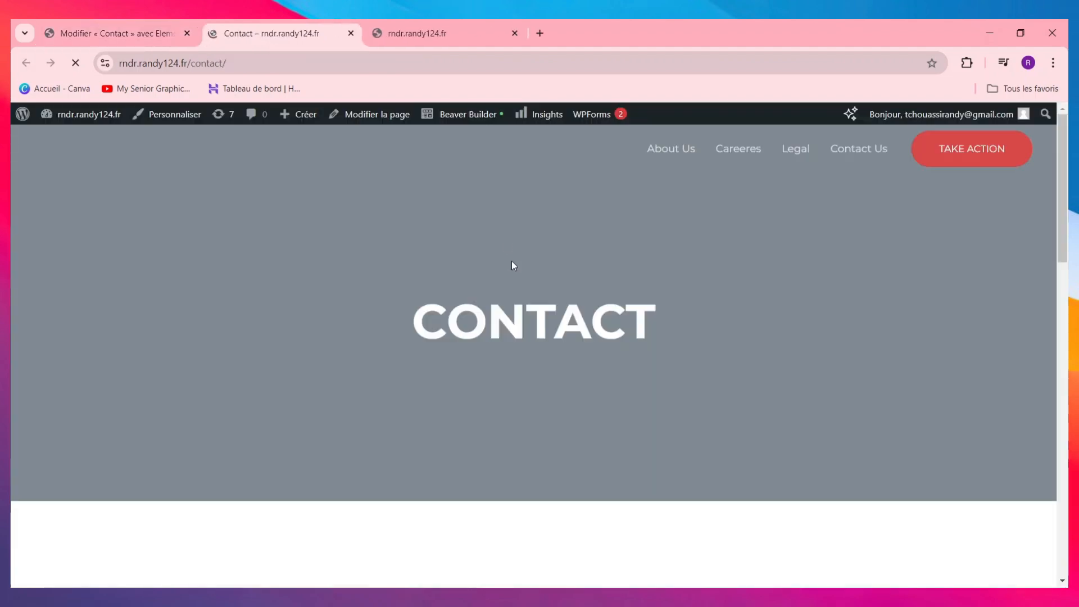
scroll(511, 262, "down", 8)
scroll(512, 265, "up", 1)
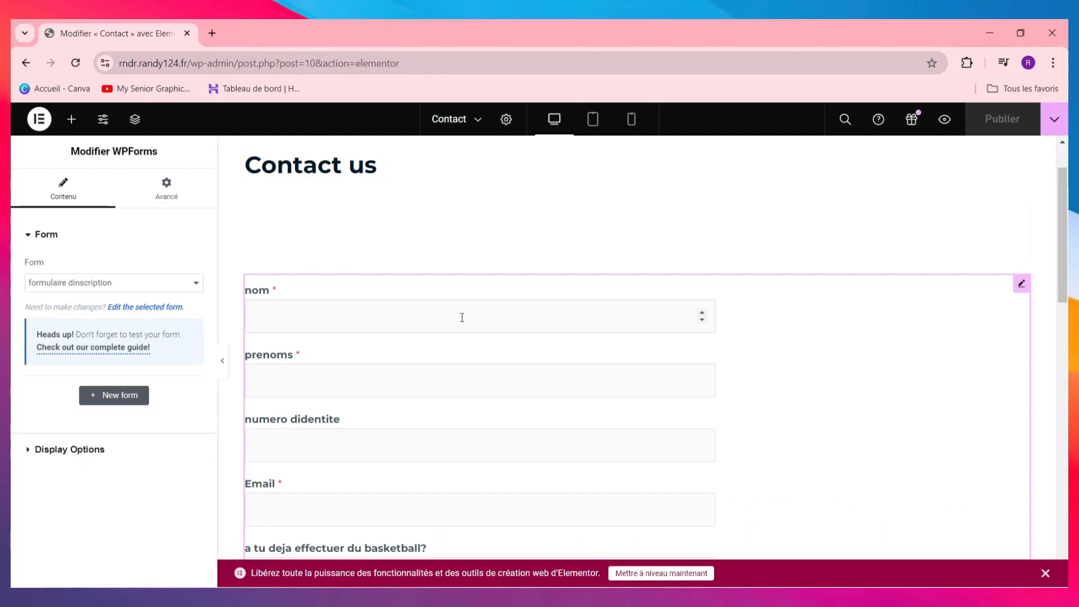